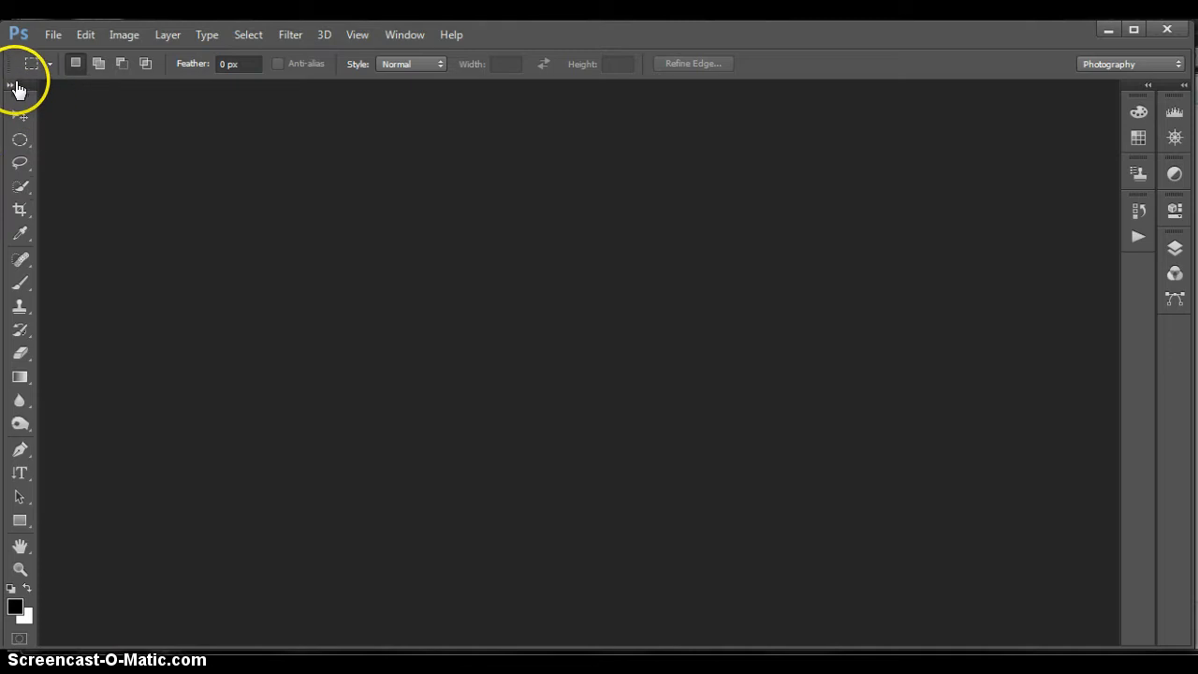
Switch the toolbox to two columns and back to a single column.
click(11, 87)
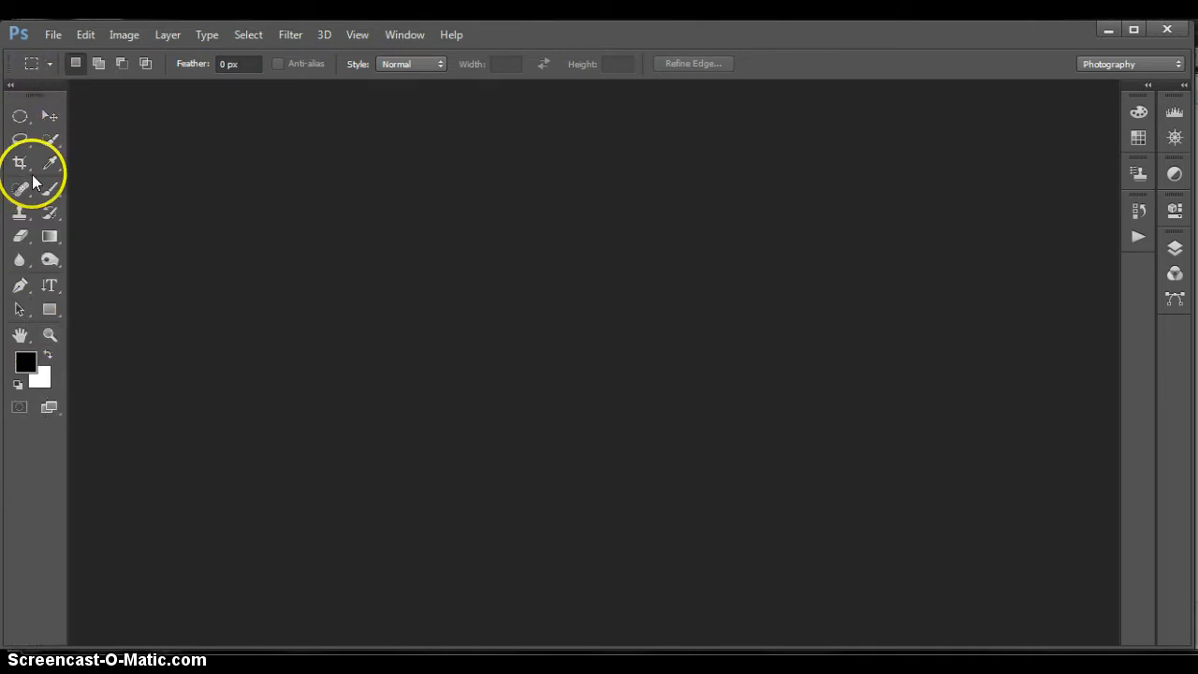
click(12, 85)
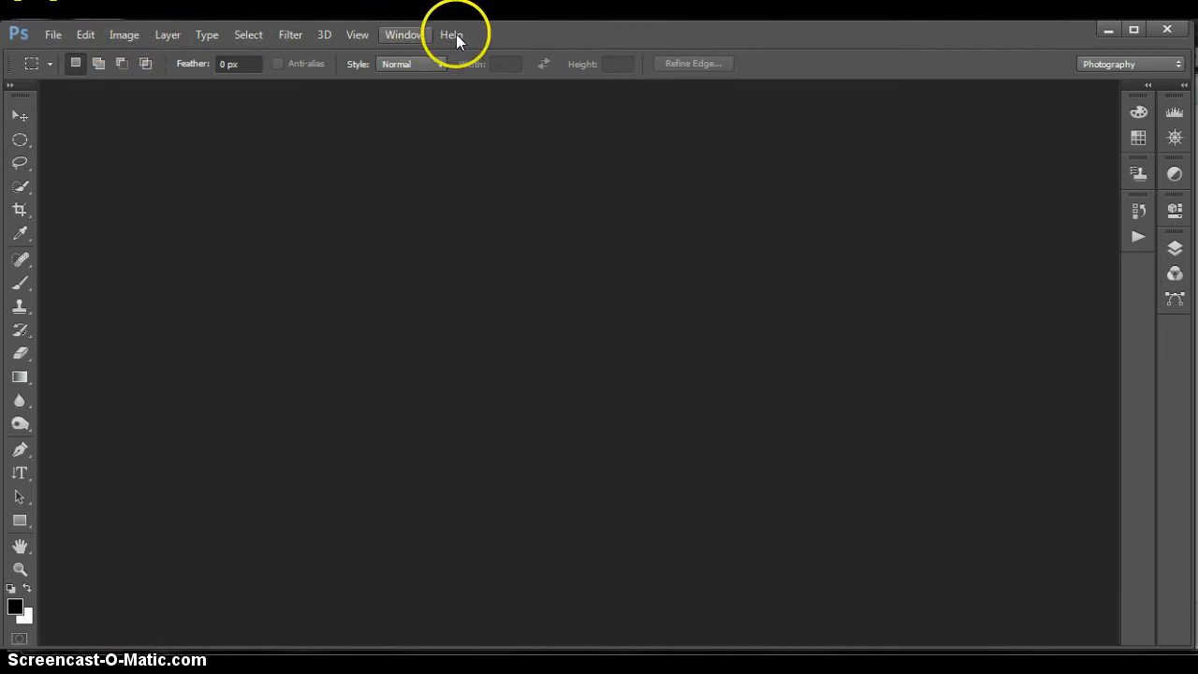
Review the commands available for files, editing, layers, selections, 3D, views, windows and help.
click(54, 35)
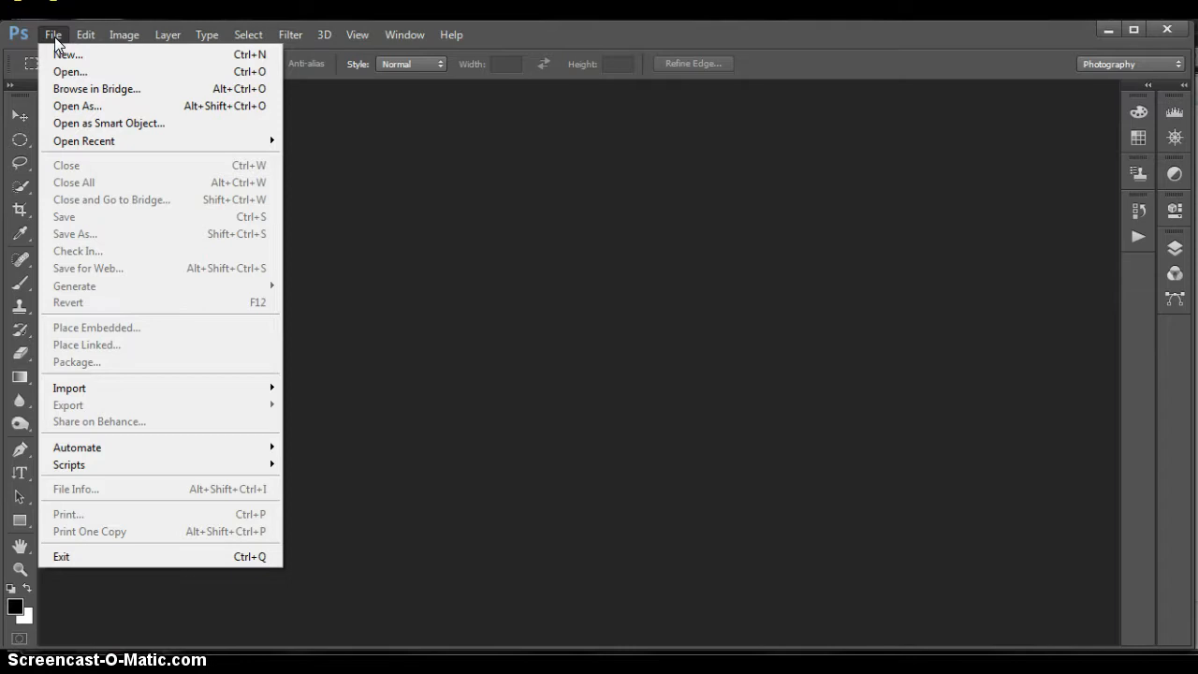
click(85, 35)
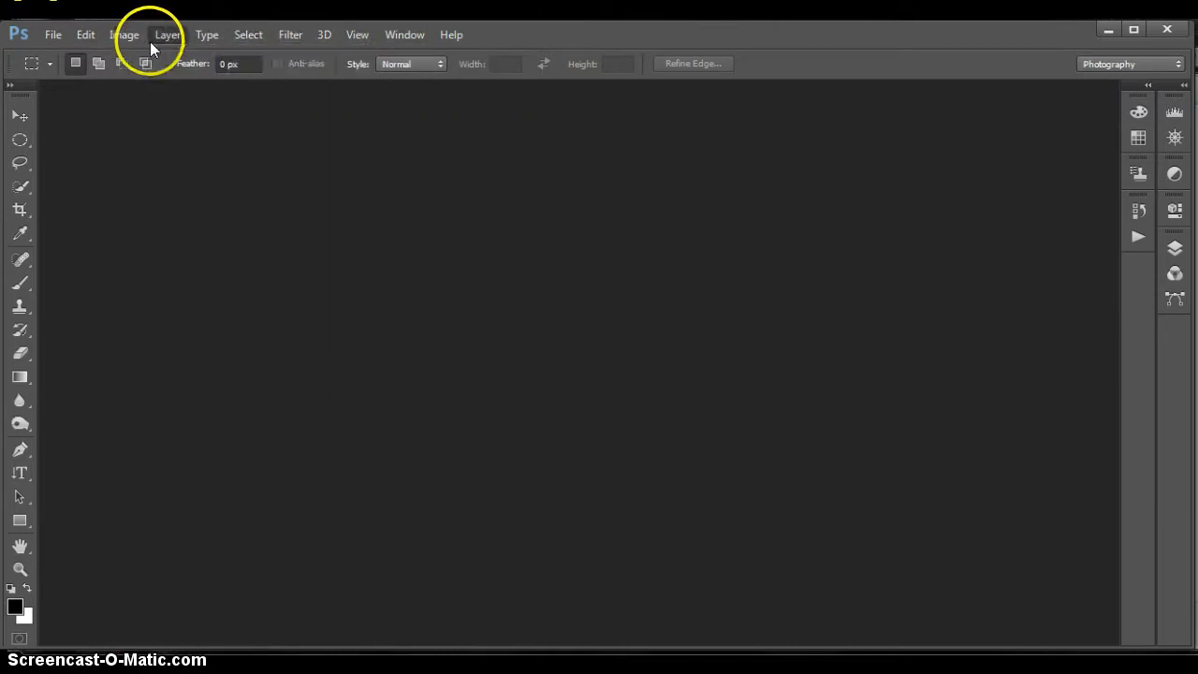
mouse_move(139, 49)
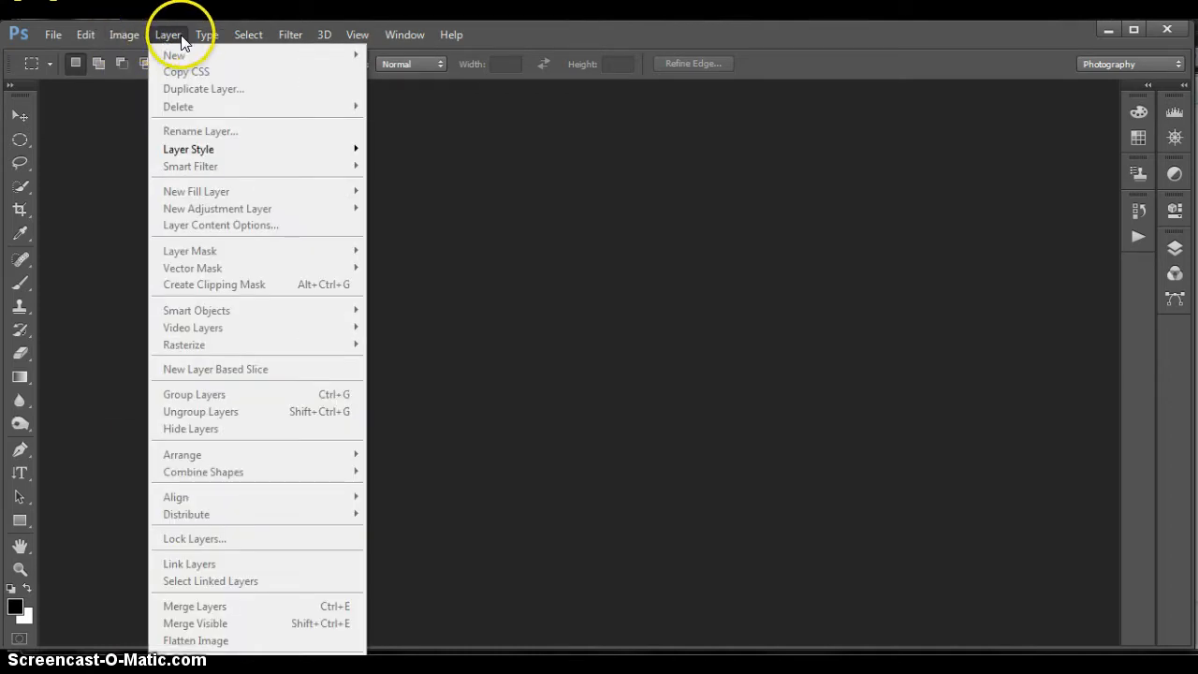
click(236, 36)
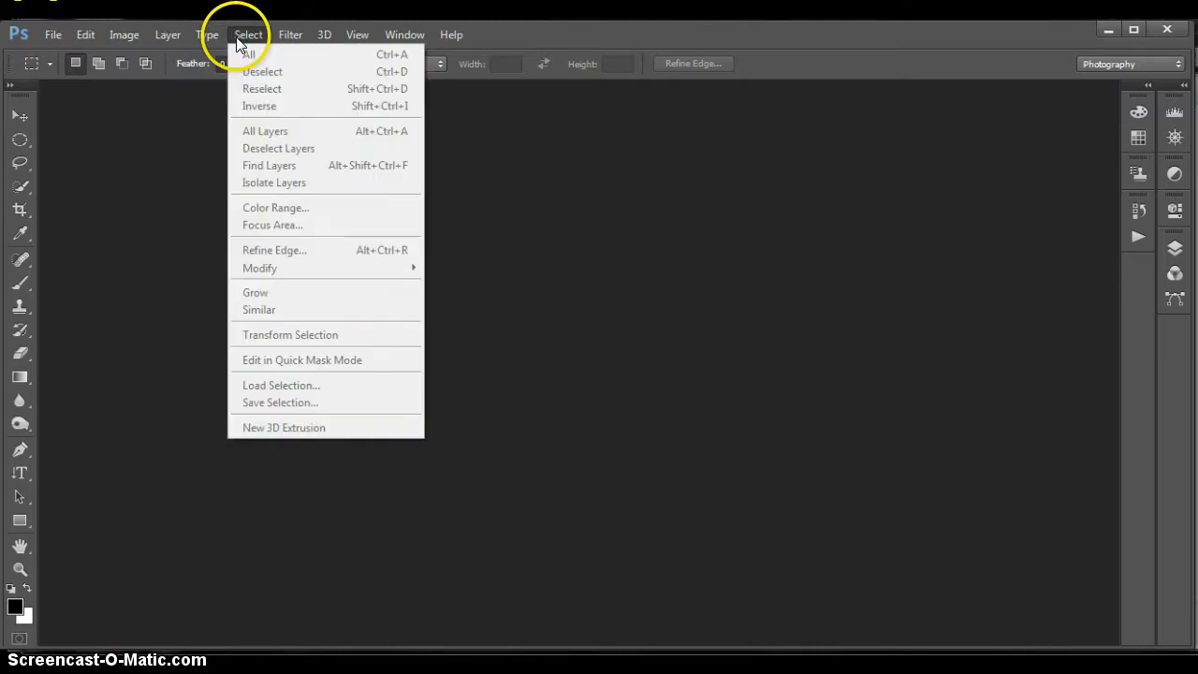
click(250, 38)
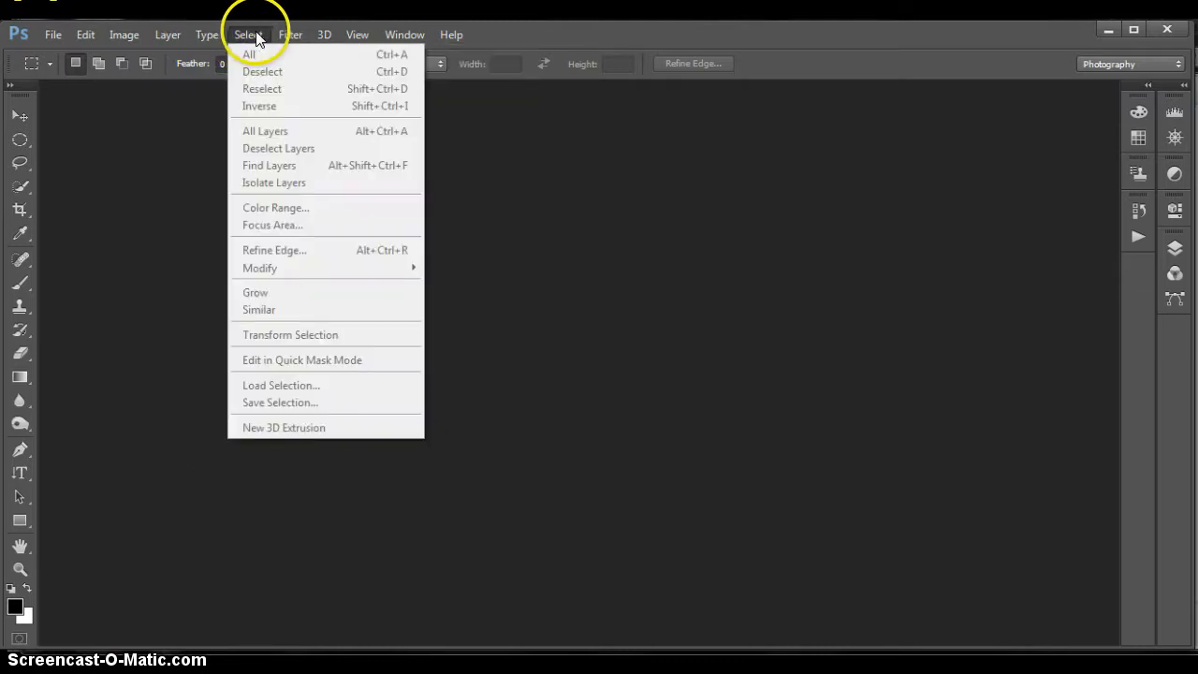
mouse_move(282, 34)
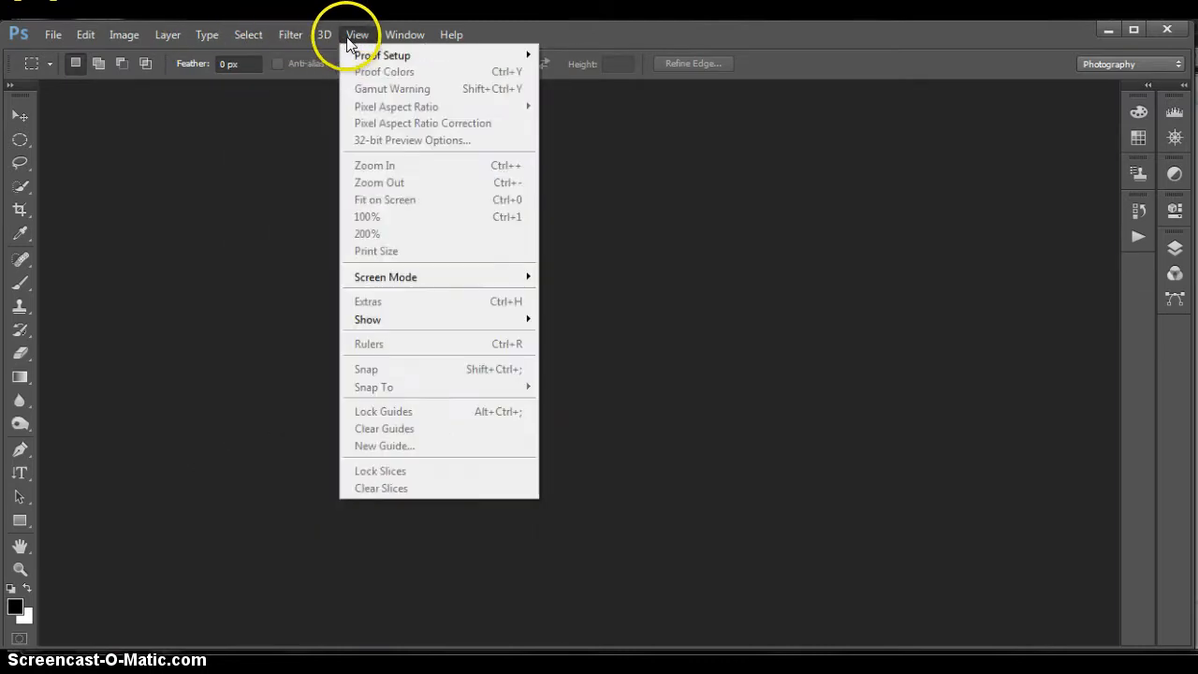
mouse_move(321, 35)
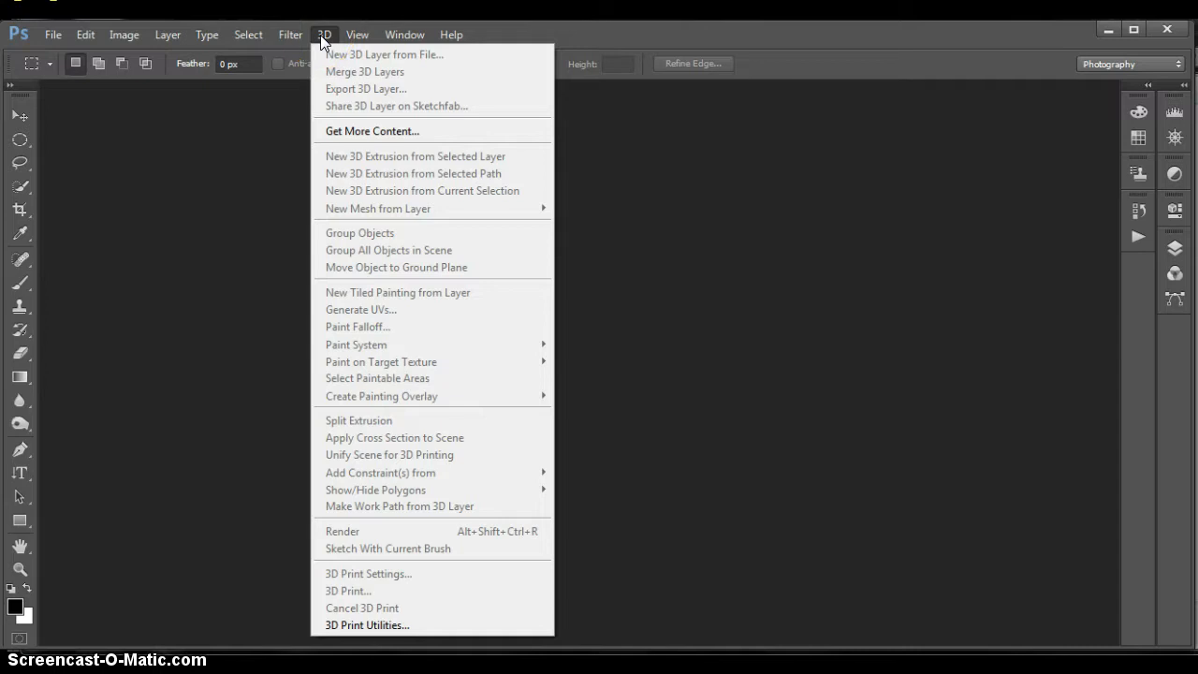
click(349, 35)
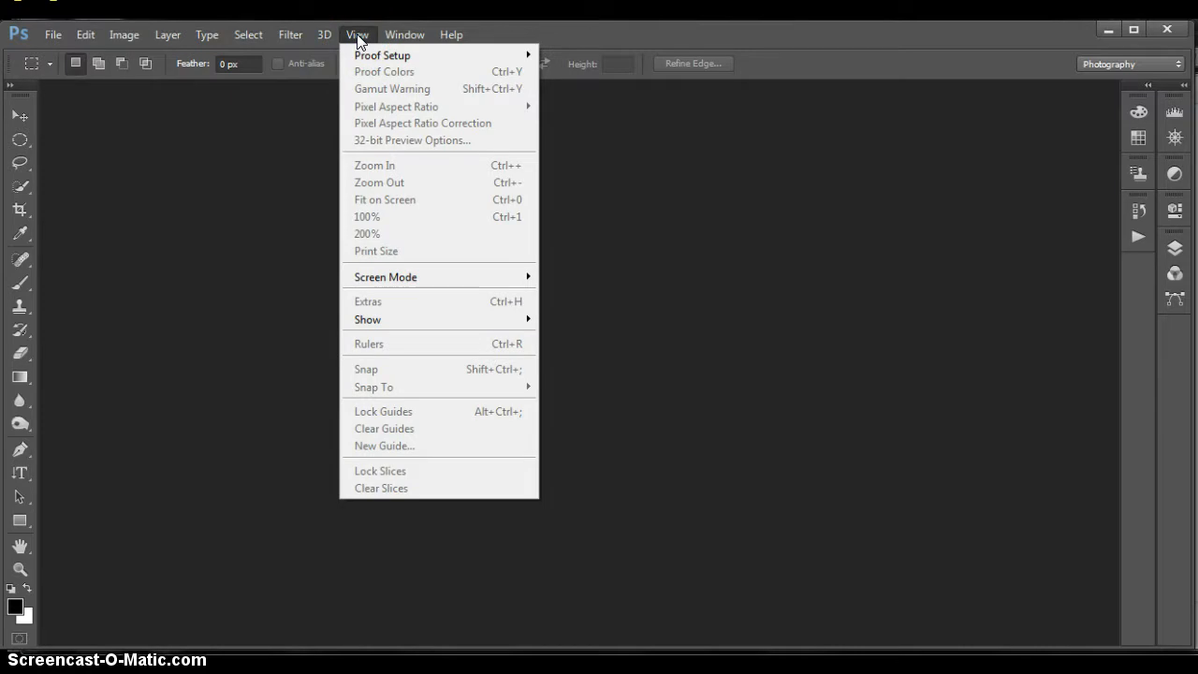
click(404, 36)
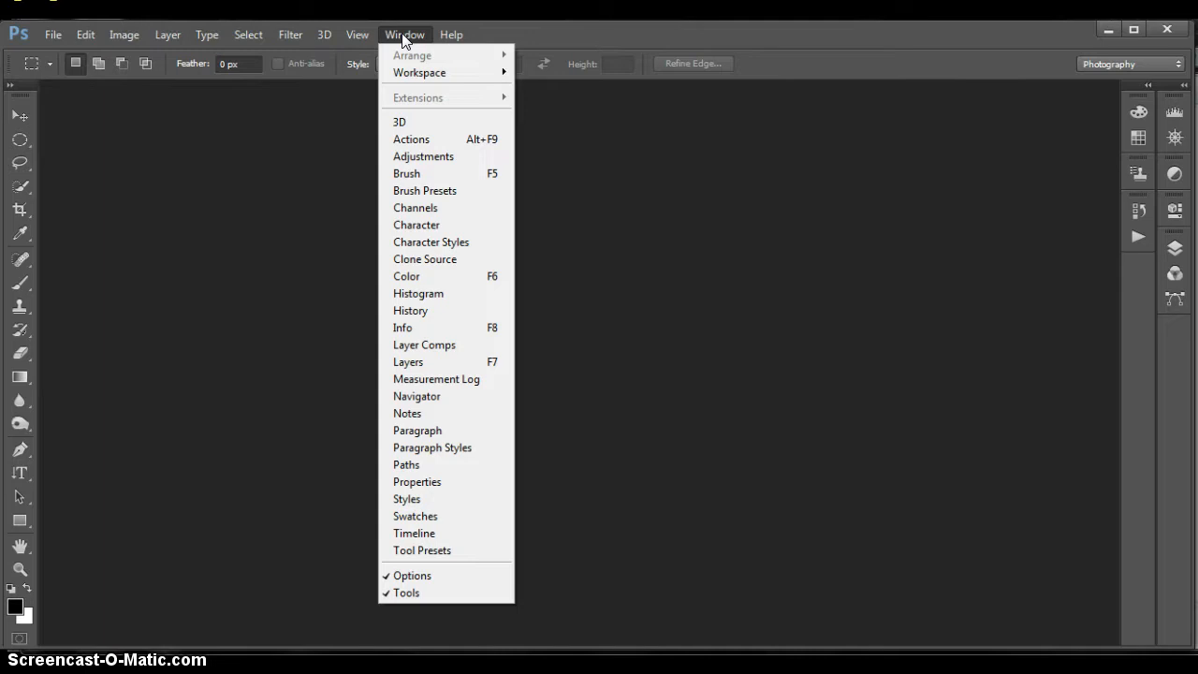
click(450, 35)
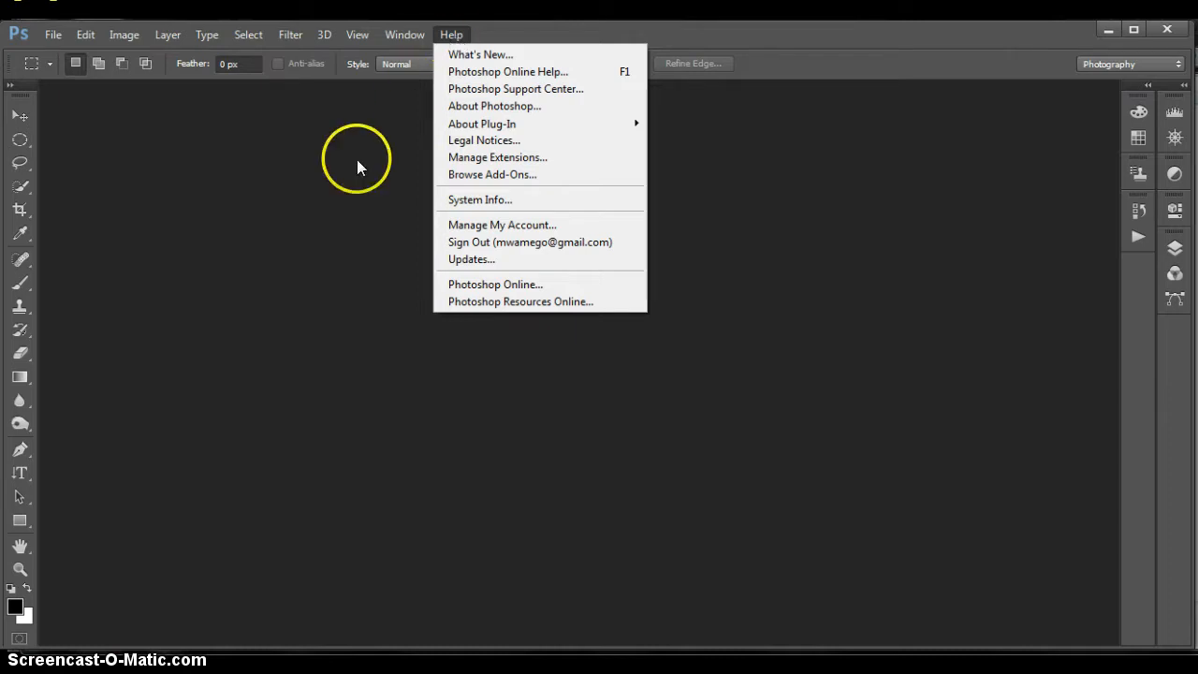
click(229, 176)
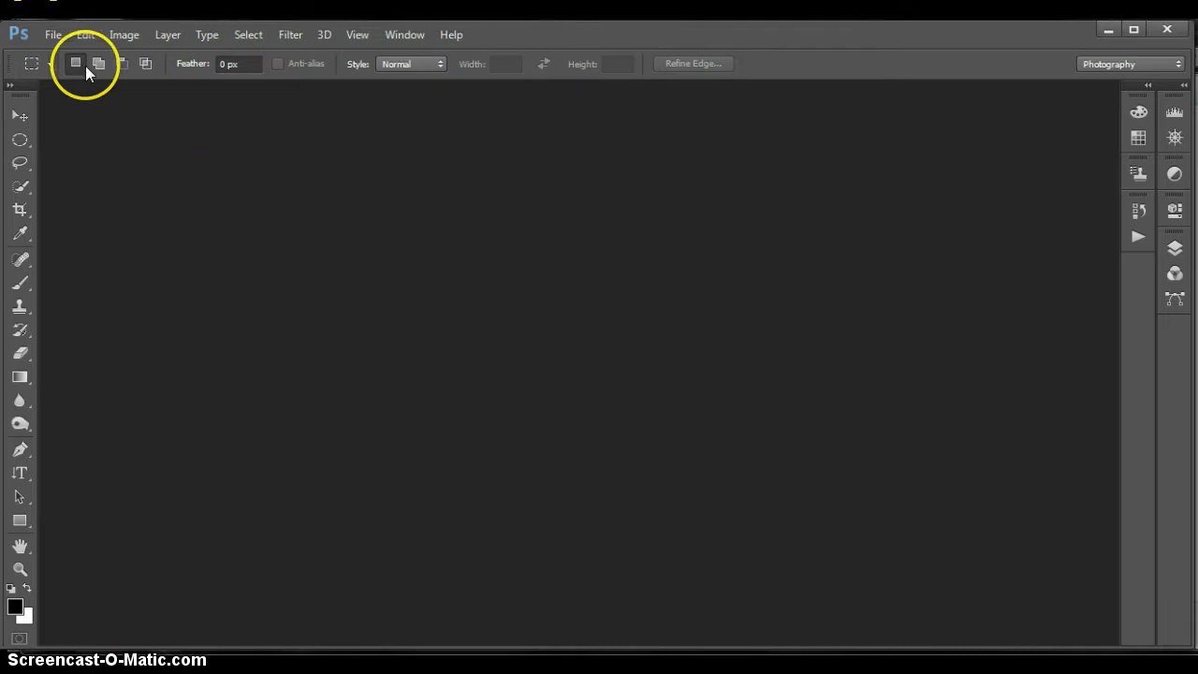
Compare the options of the Lasso, Crop, Brush, Gradient and Blur tools, finishing with the Move tool active.
click(31, 67)
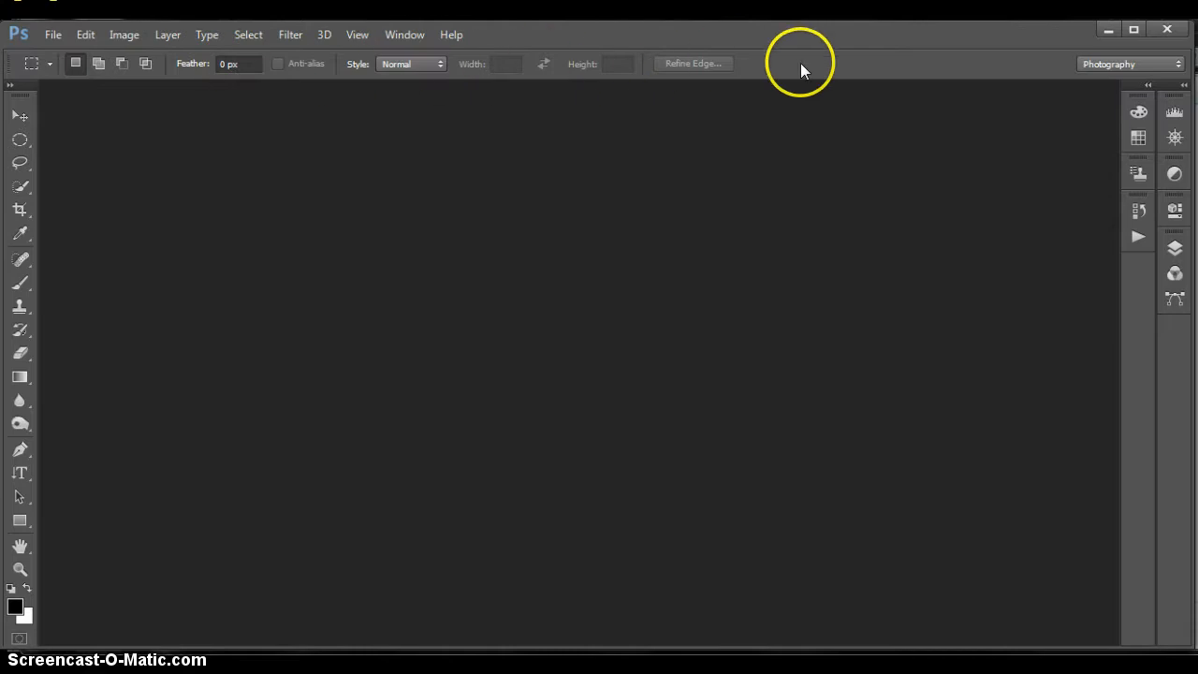
click(21, 116)
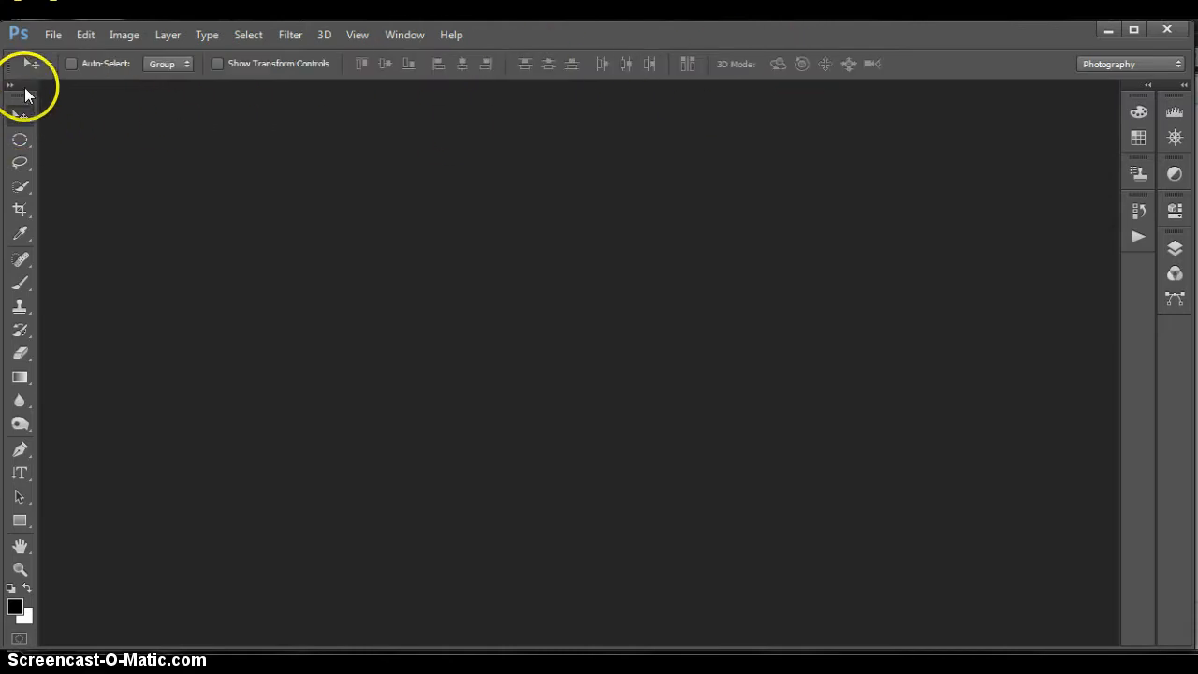
click(20, 164)
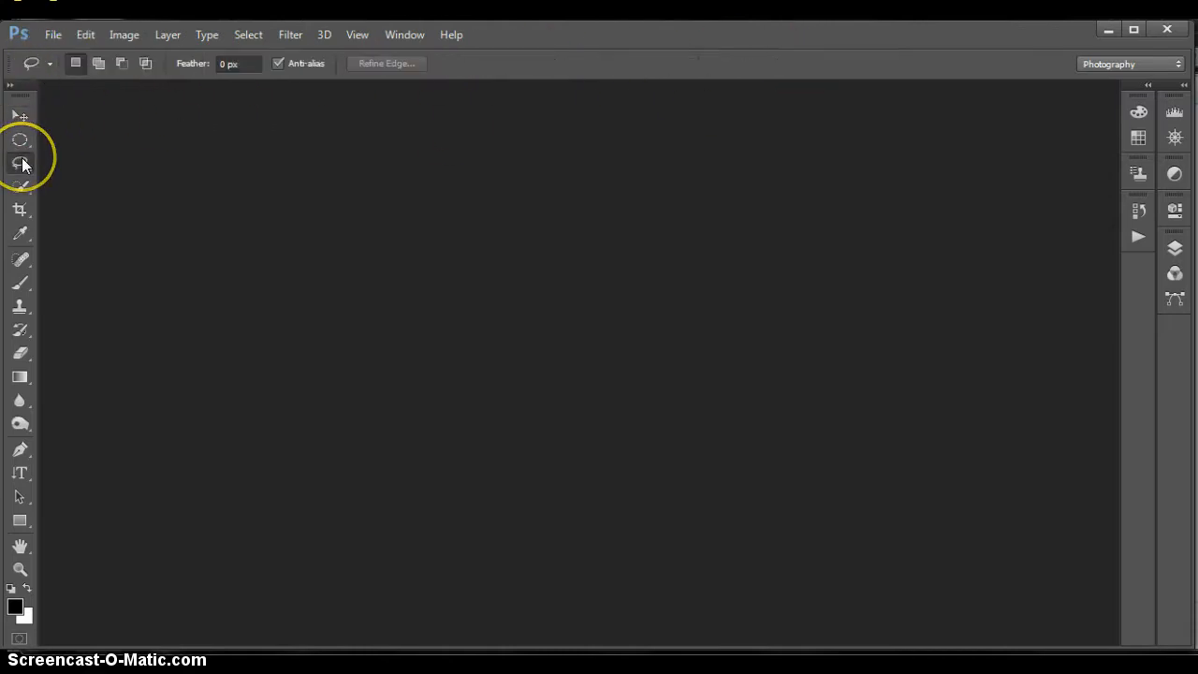
click(21, 210)
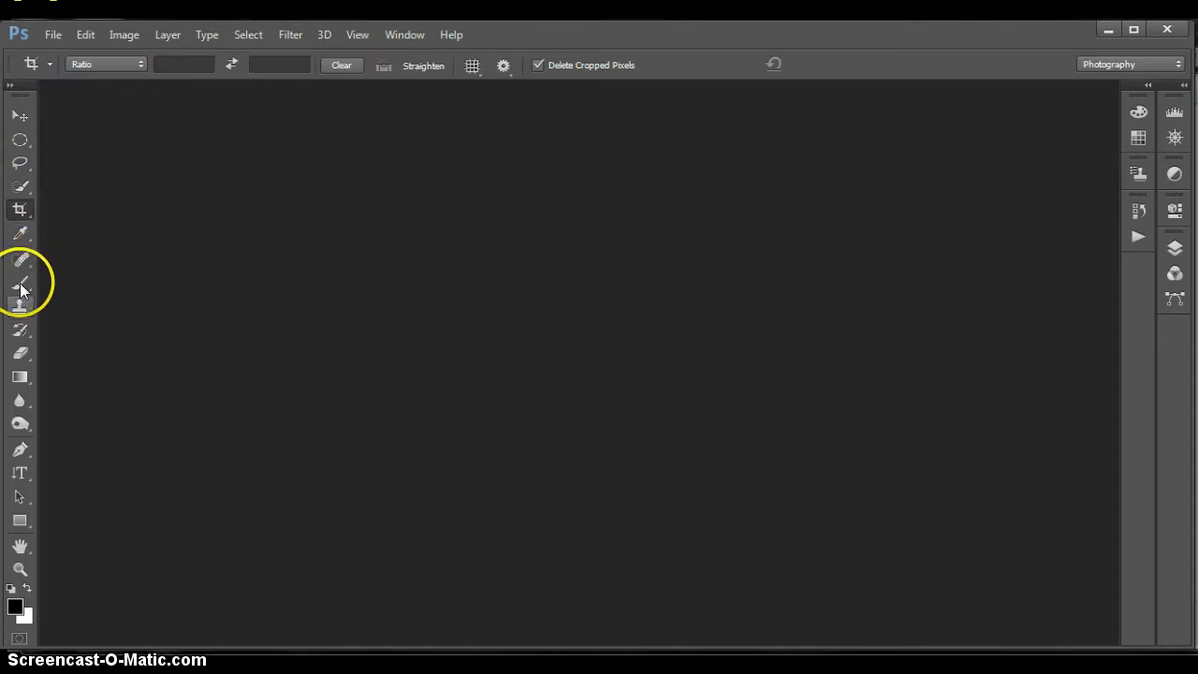
click(20, 285)
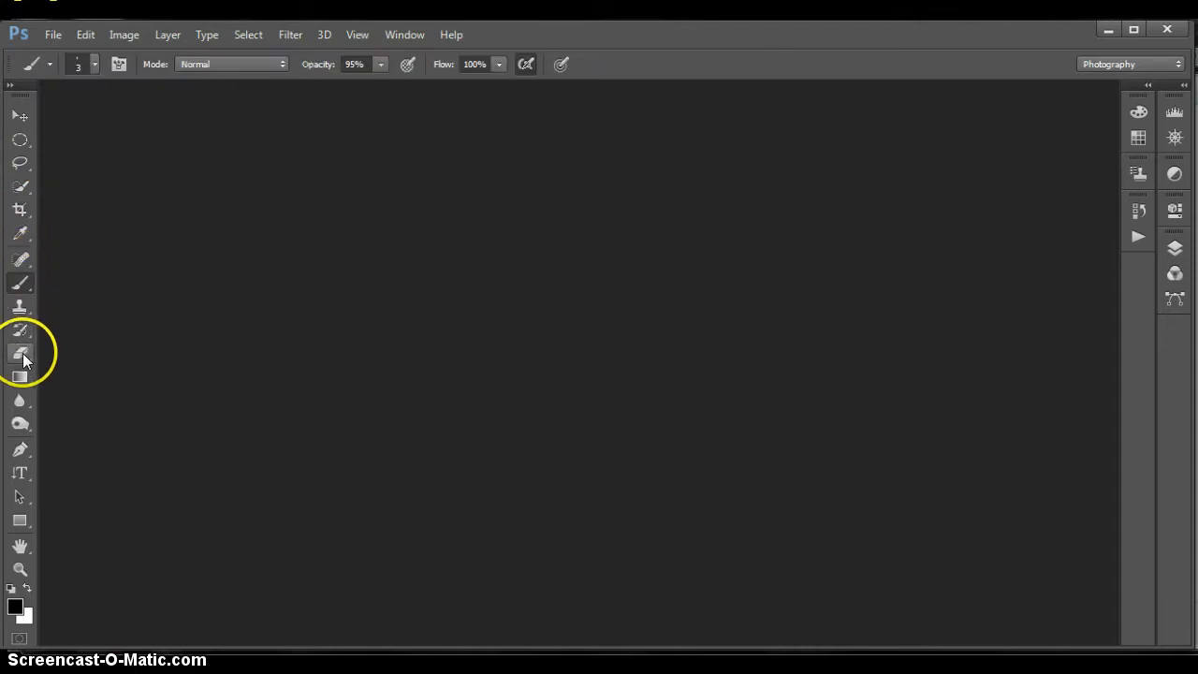
click(21, 378)
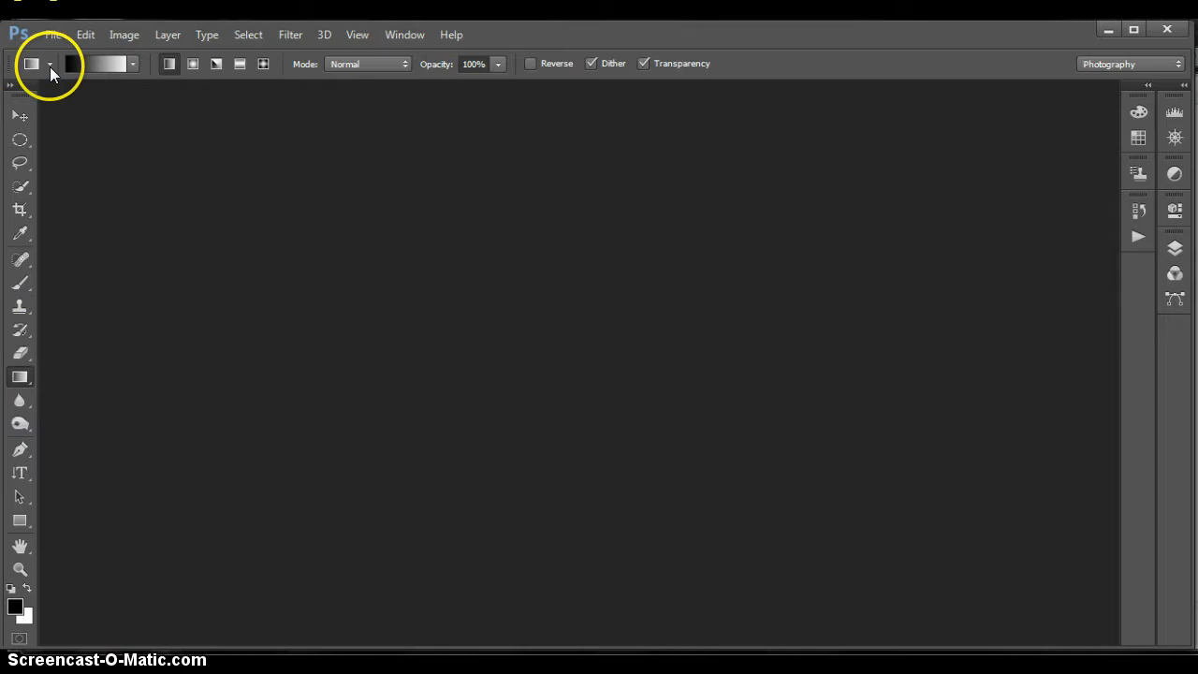
click(20, 401)
click(19, 116)
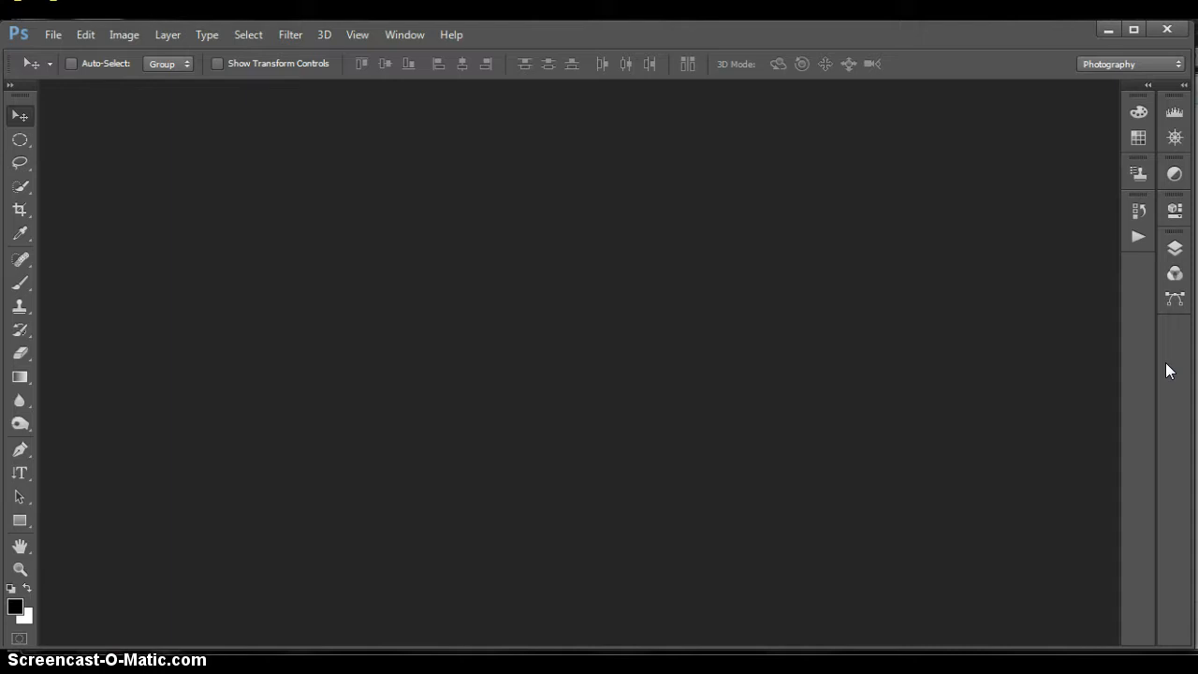
Look at the Layers, Color and Swatches panels and the list of available panels, leaving the swatches displayed.
click(1175, 249)
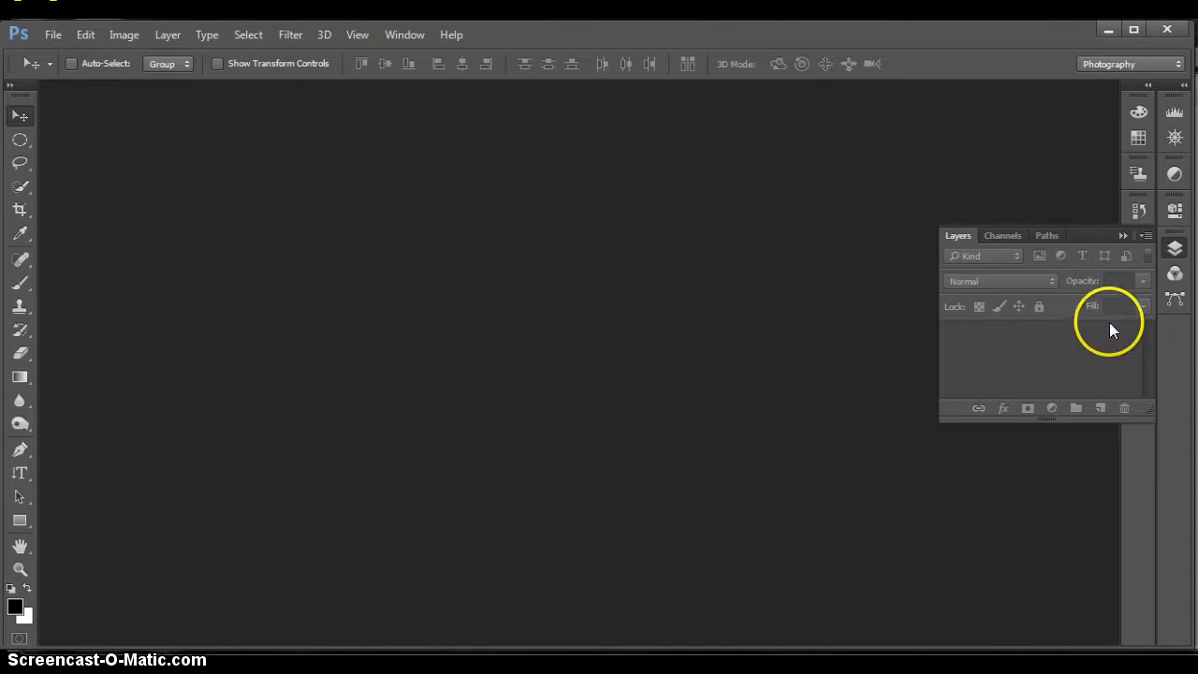
click(1175, 249)
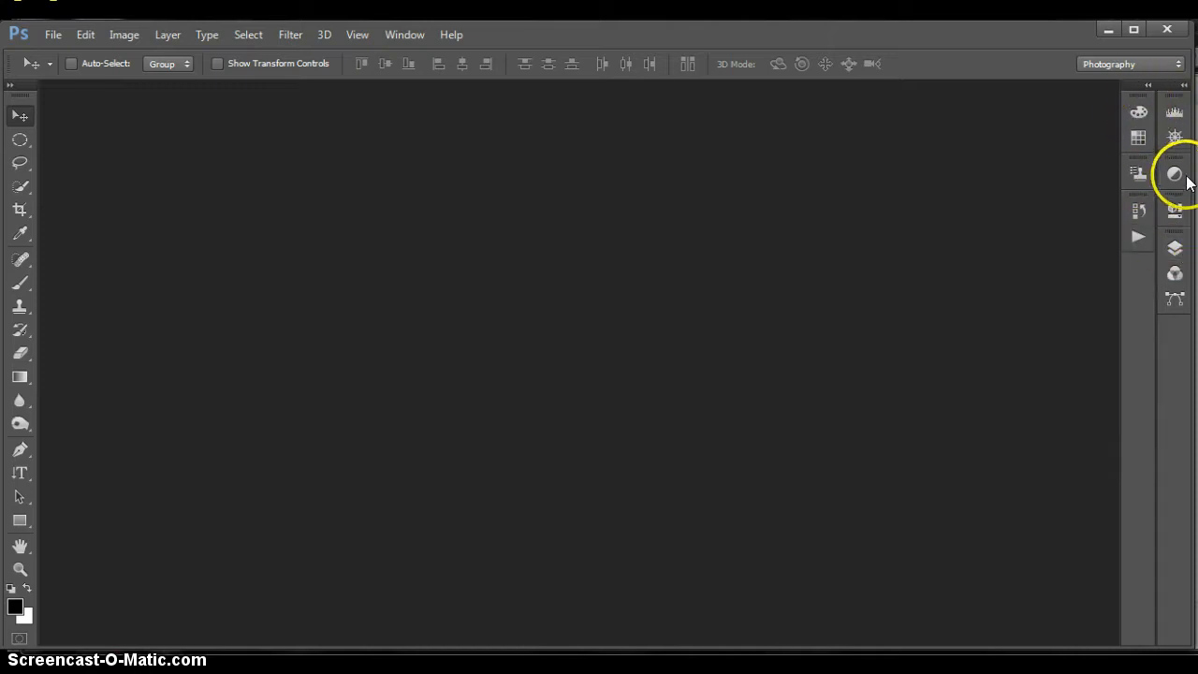
click(1138, 138)
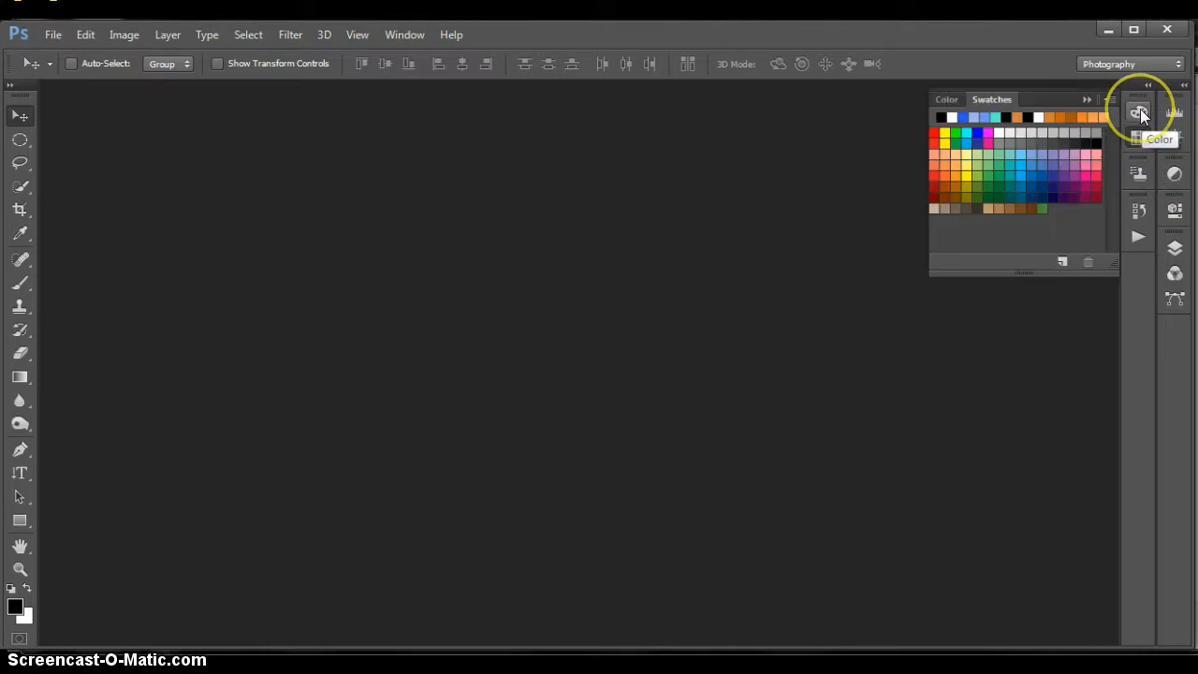
click(1139, 113)
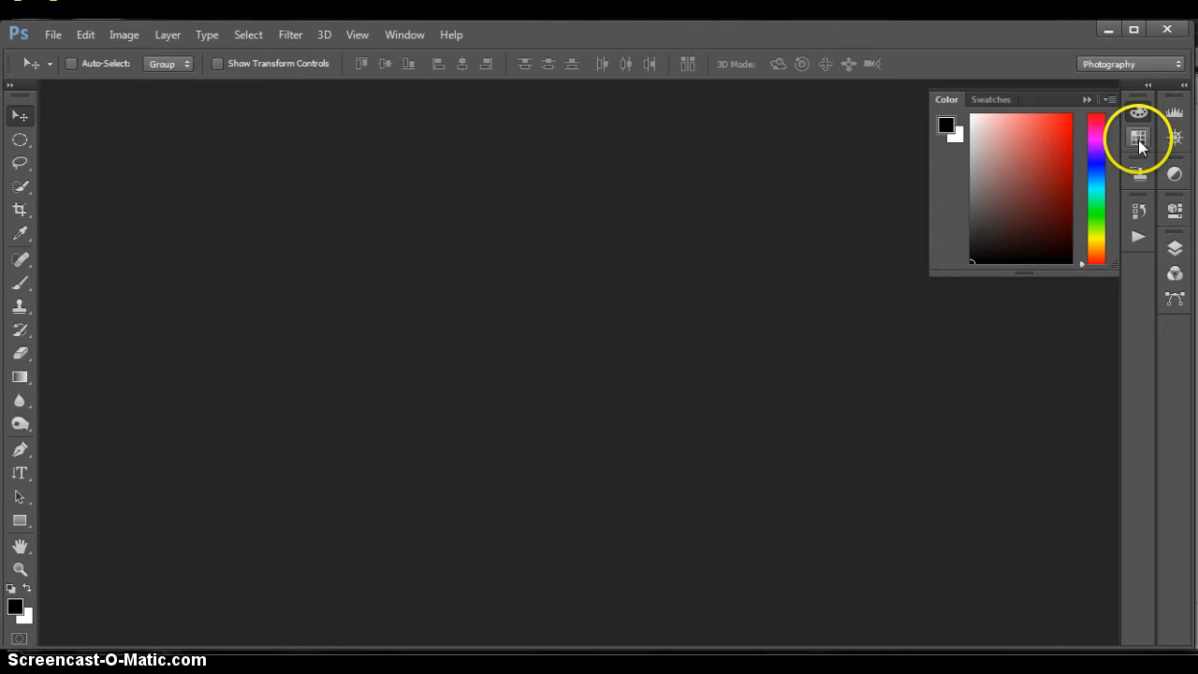
click(1139, 137)
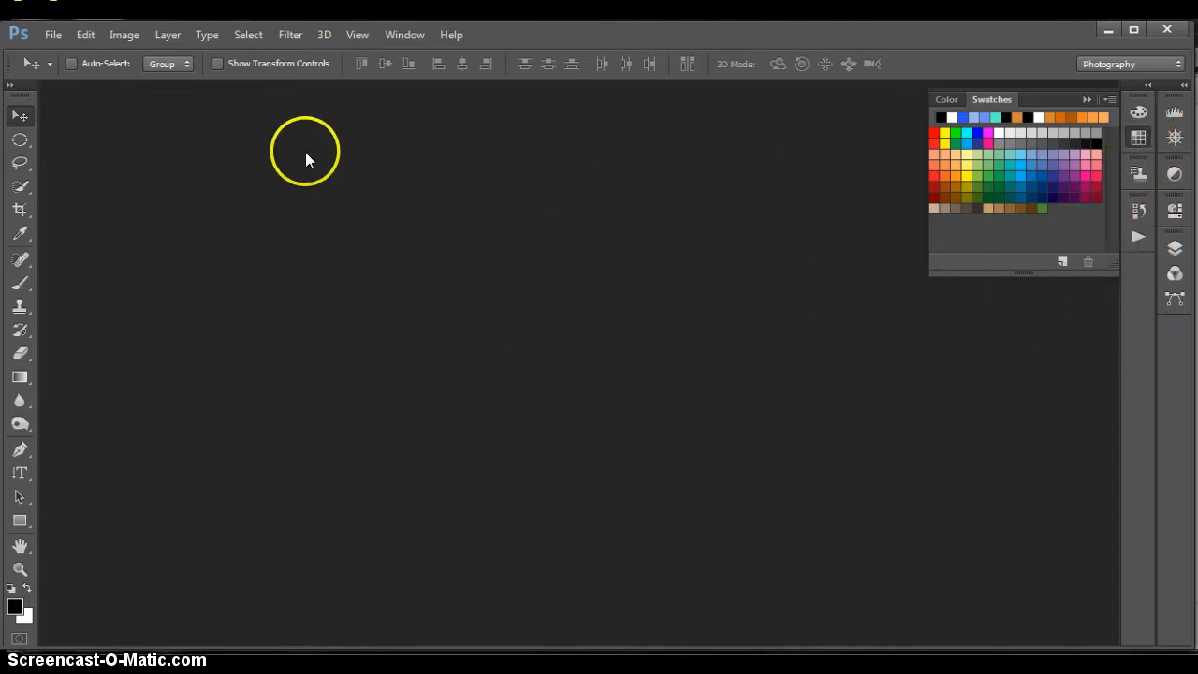
click(400, 37)
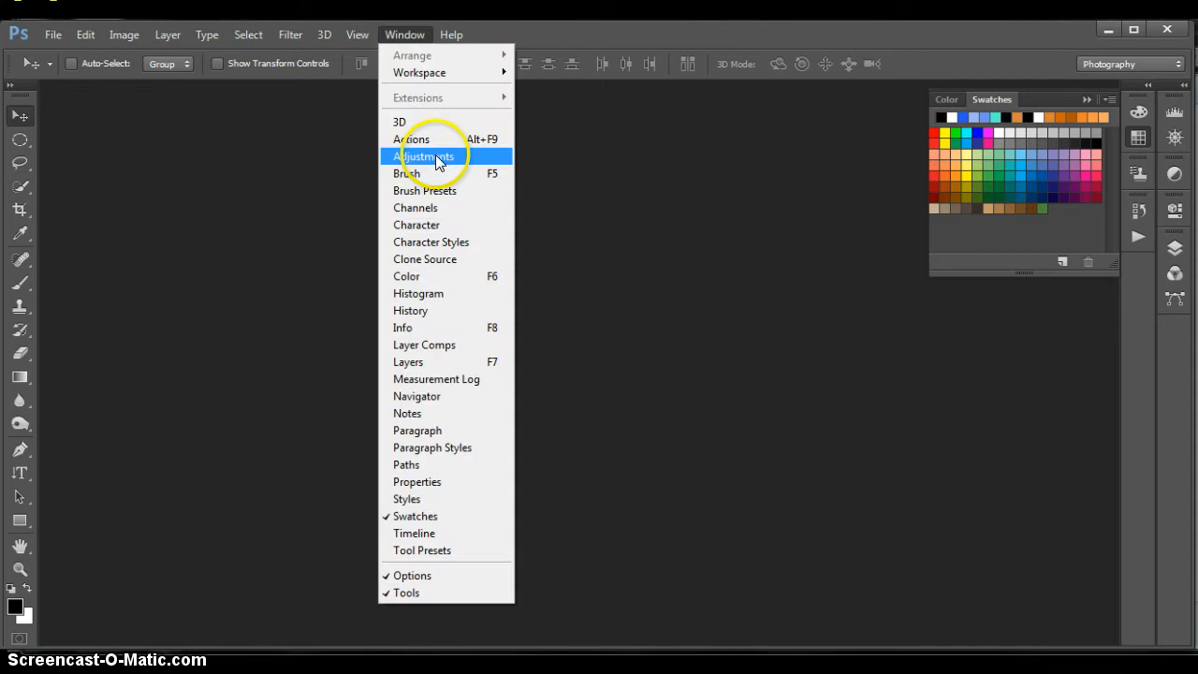
click(618, 506)
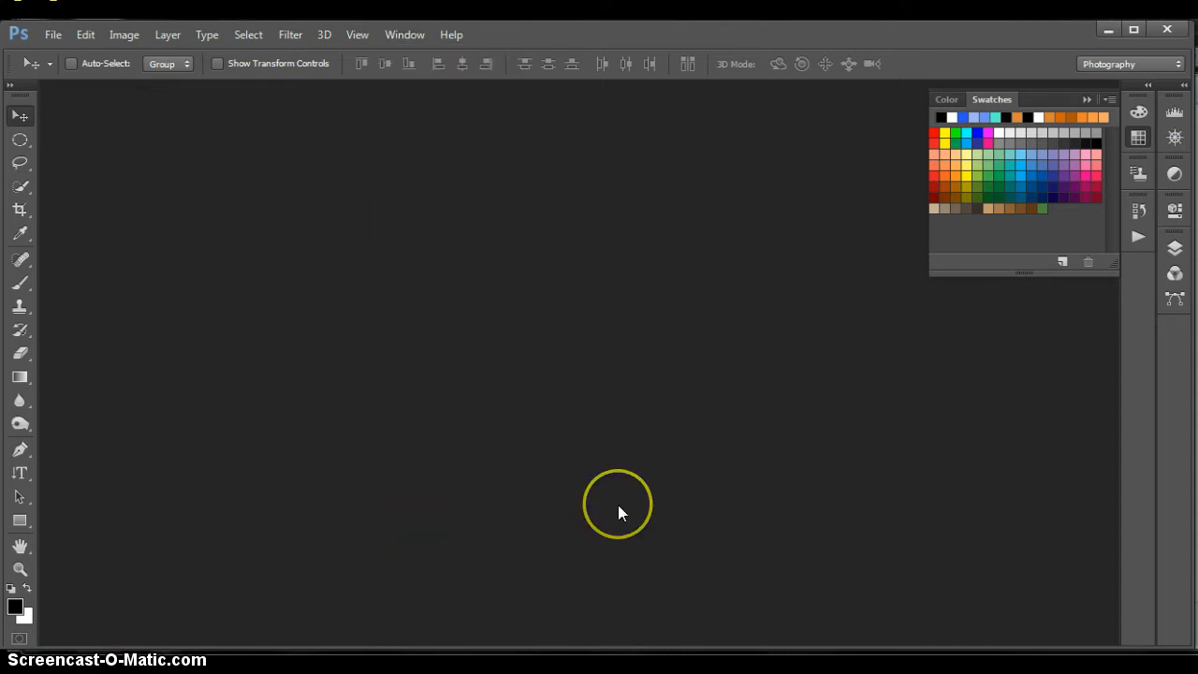
Open the Peachoutfit TIFF image from the CAD Design folder.
double_click(298, 353)
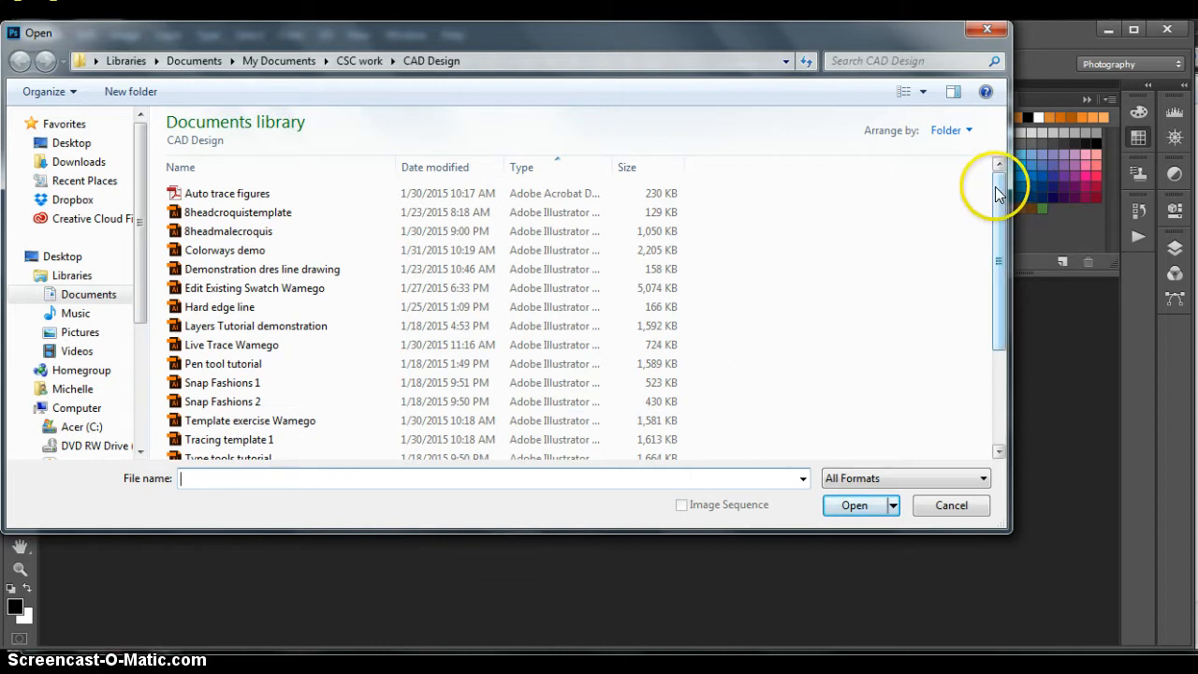
drag(995, 187, 998, 312)
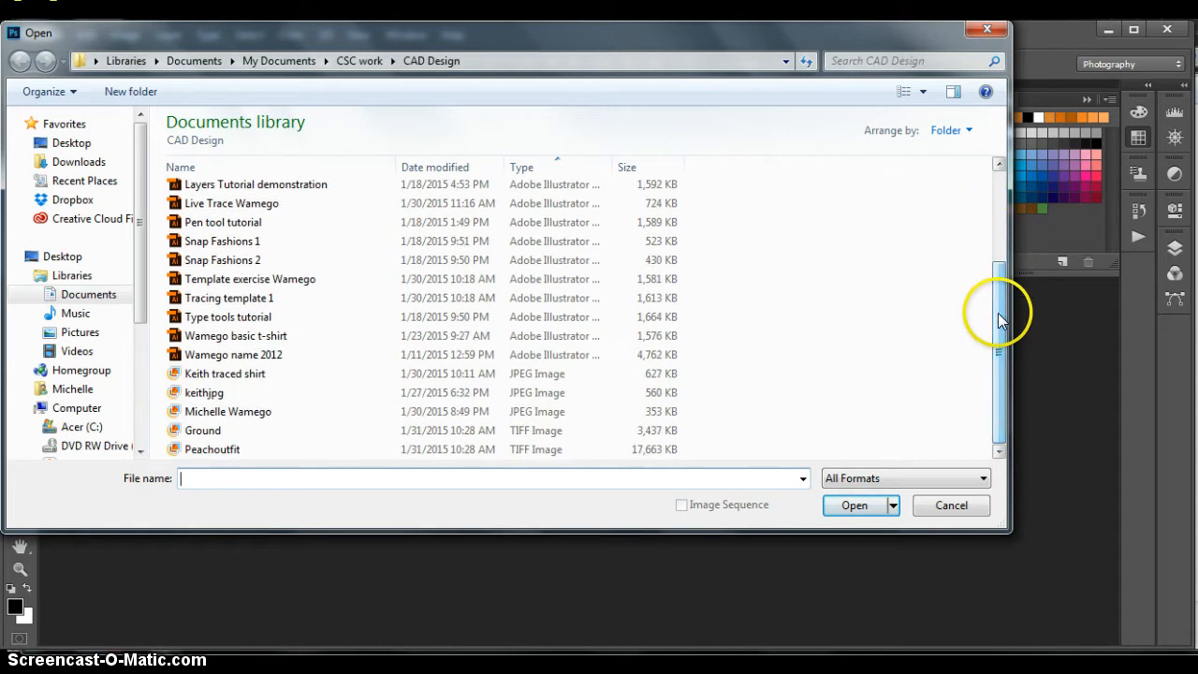
click(195, 451)
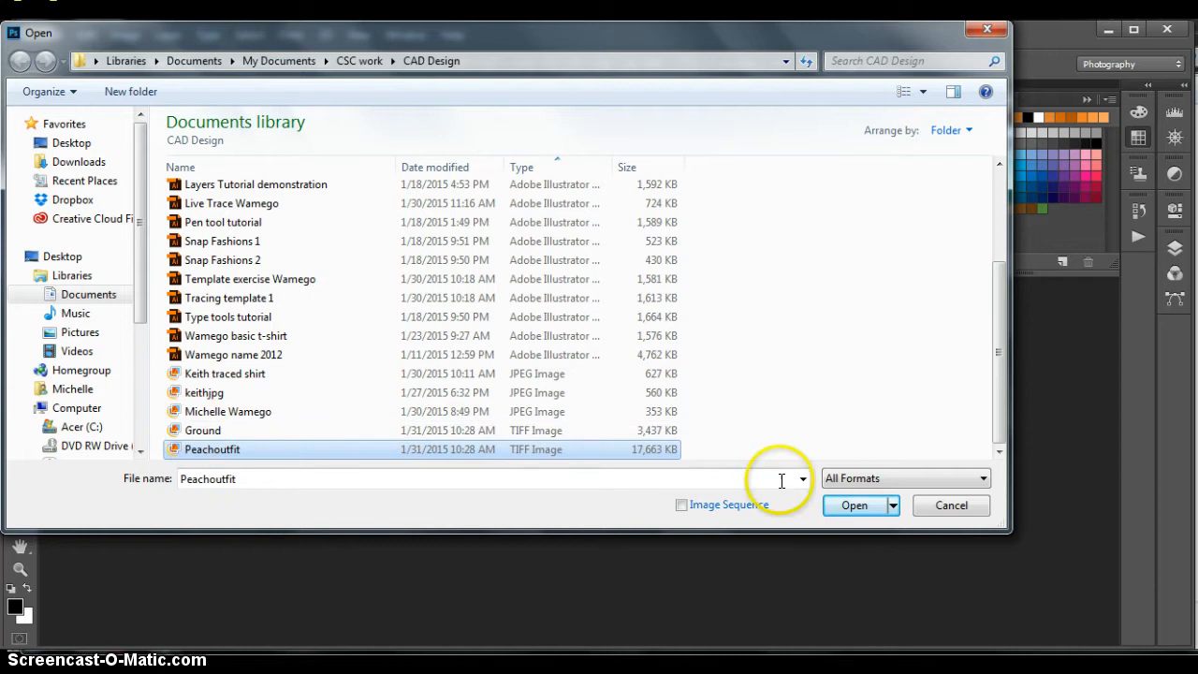
click(853, 505)
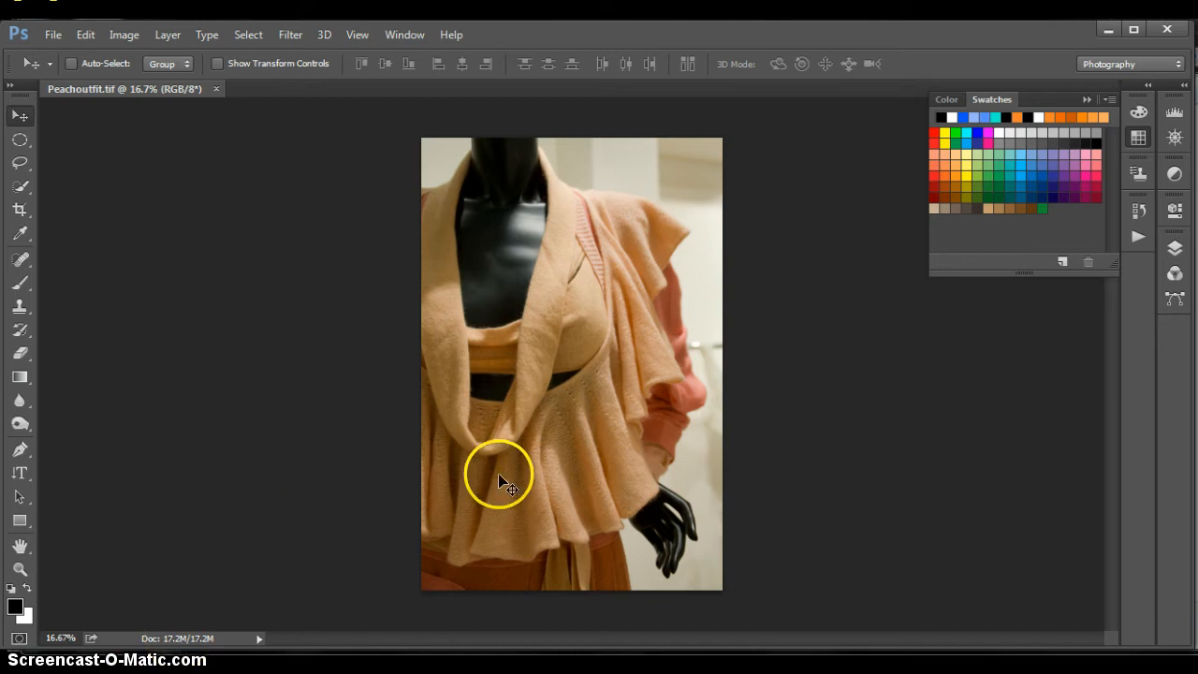
Open the Ground TIFF image from the CAD Design folder alongside the Peachoutfit image.
click(48, 35)
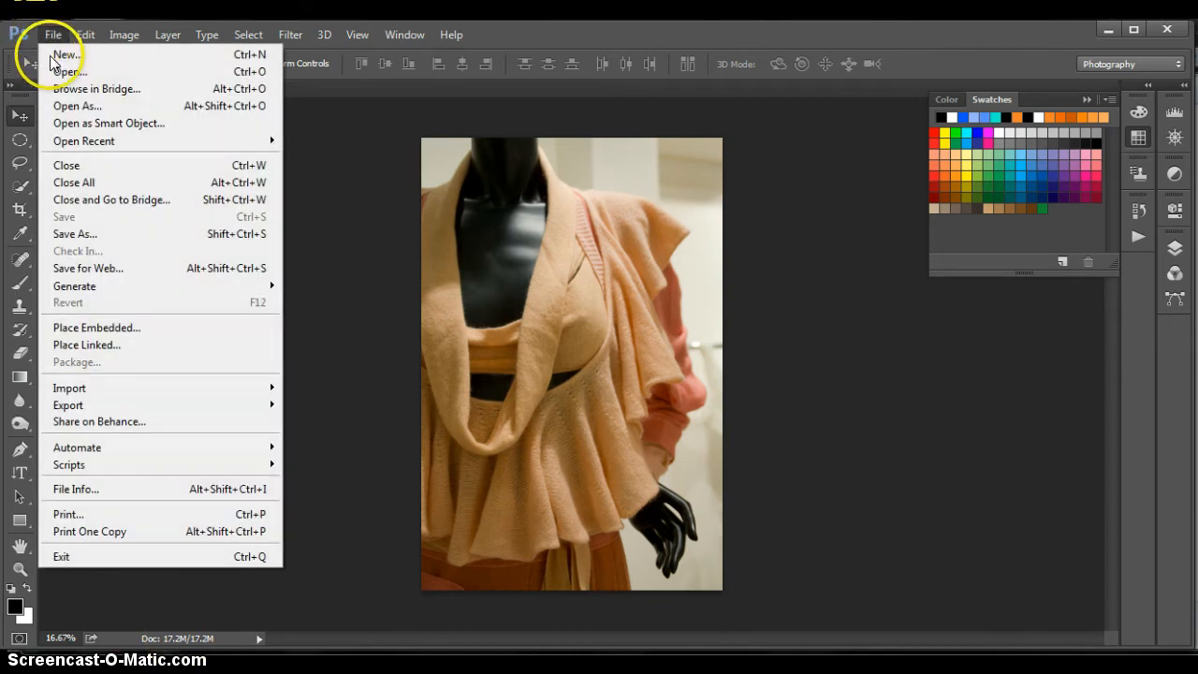
click(58, 73)
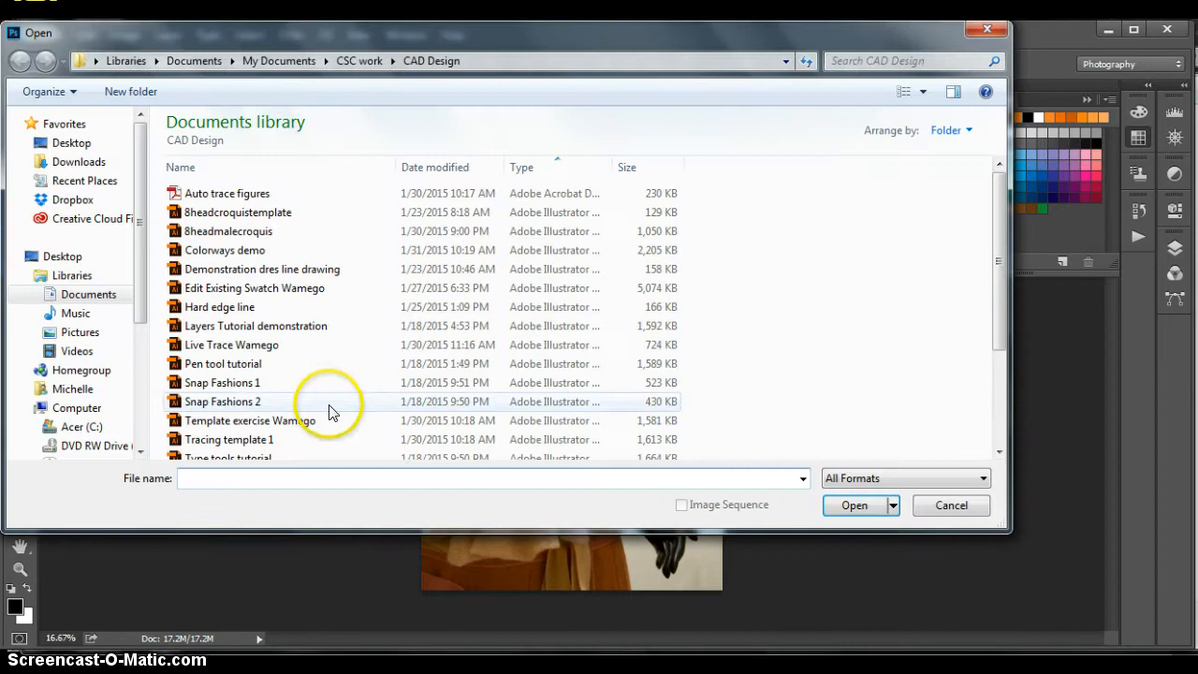
drag(997, 232, 1011, 402)
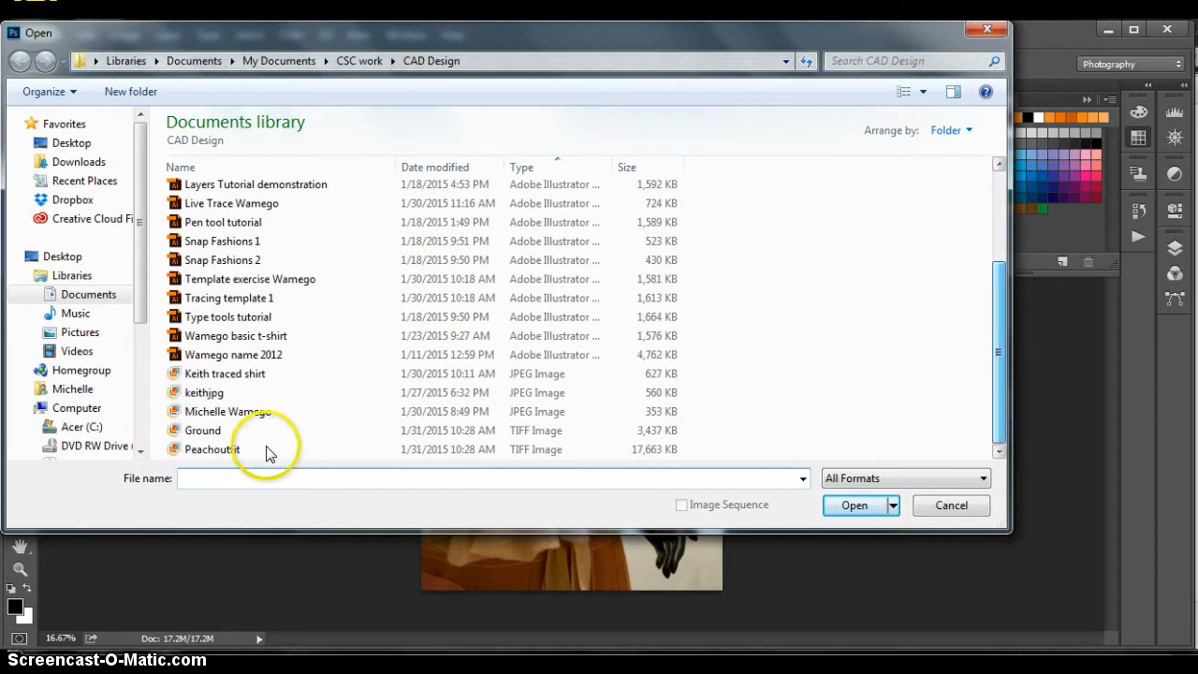
click(187, 450)
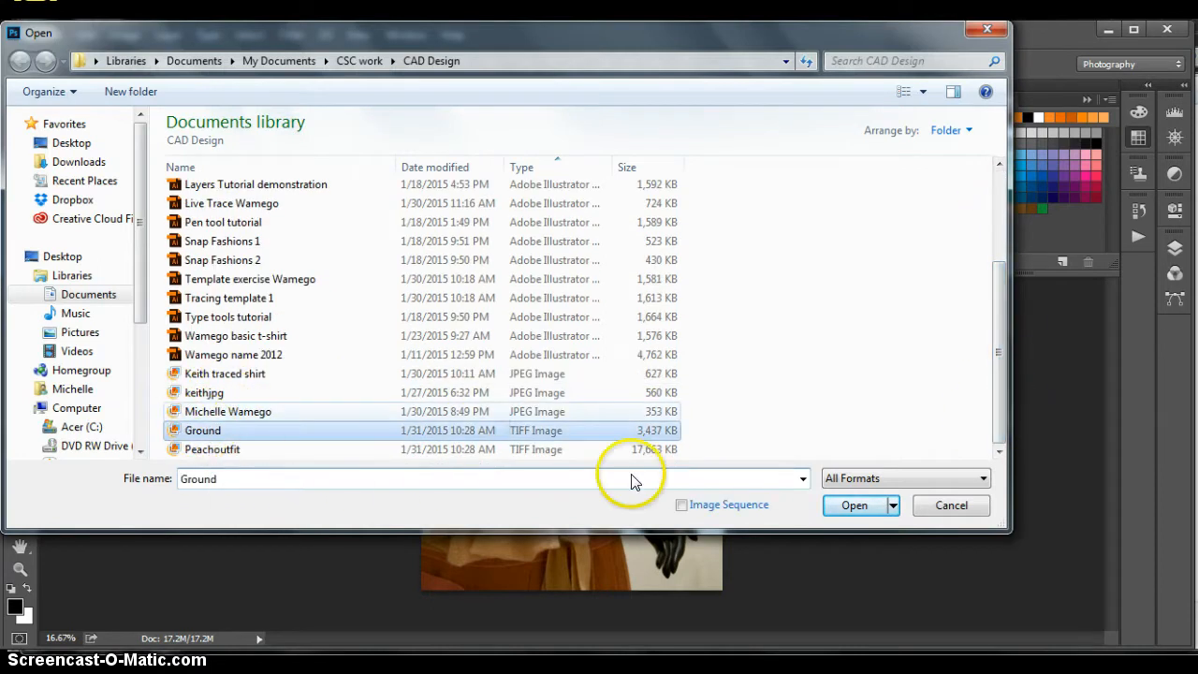
click(848, 506)
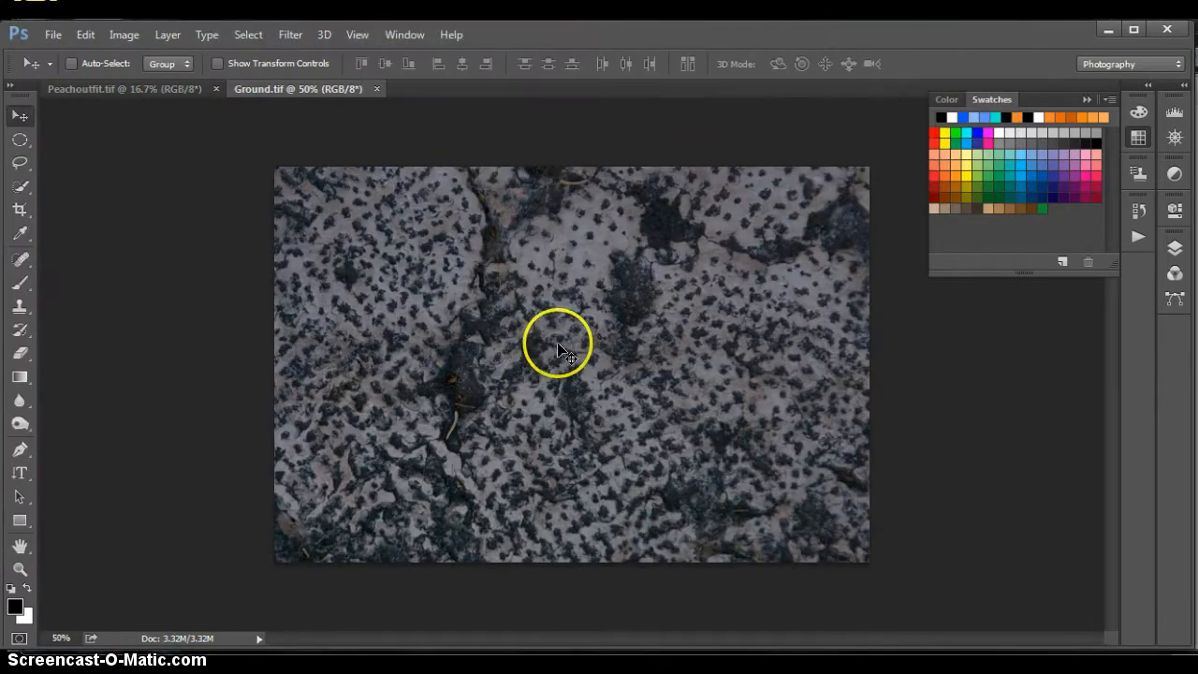
View the Peachoutfit image, return to Ground, and examine Ground's dimensions and resolution in Image Size without changing them.
click(123, 89)
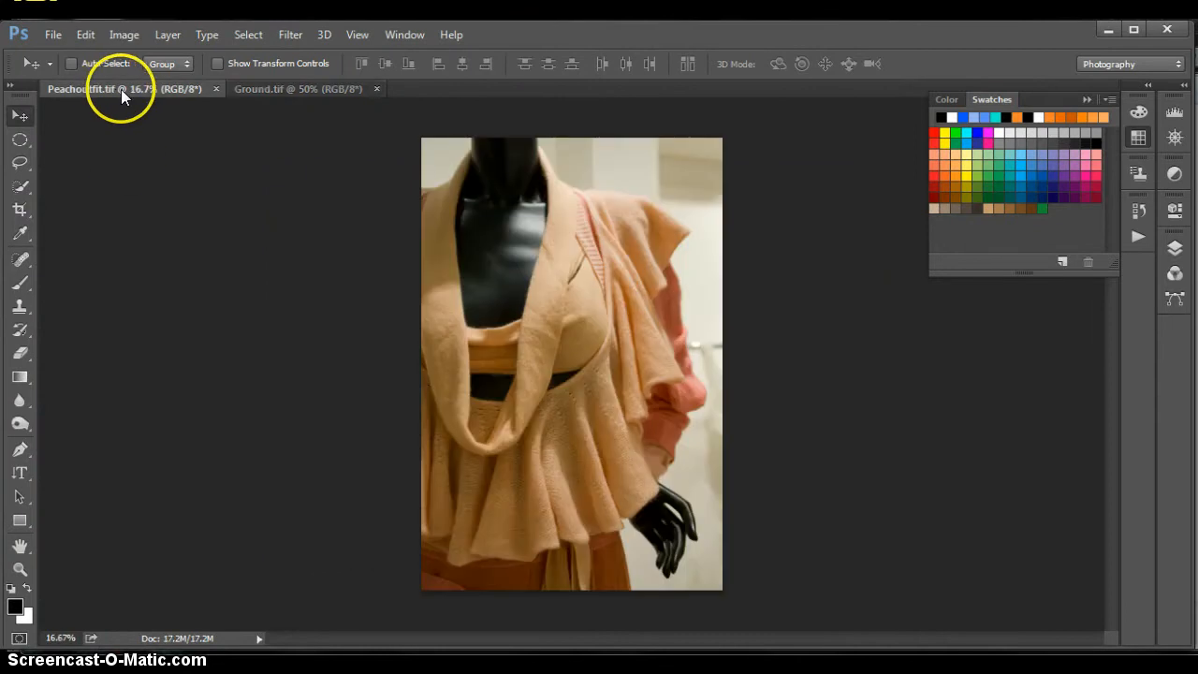
click(281, 86)
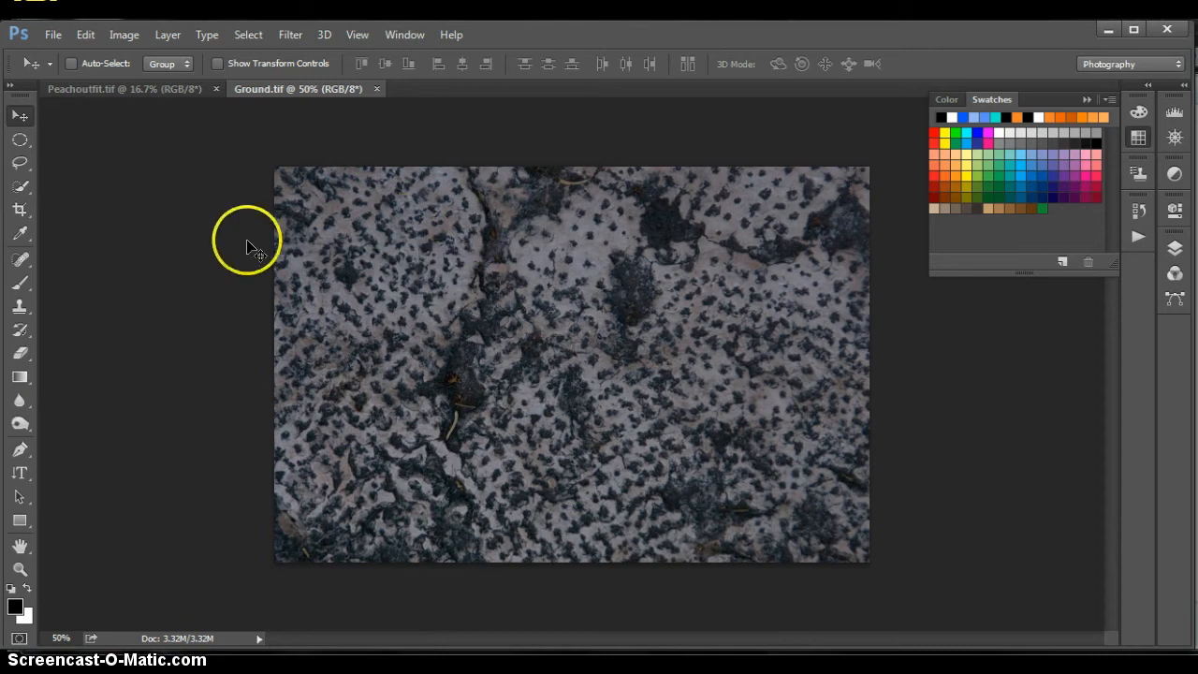
click(121, 38)
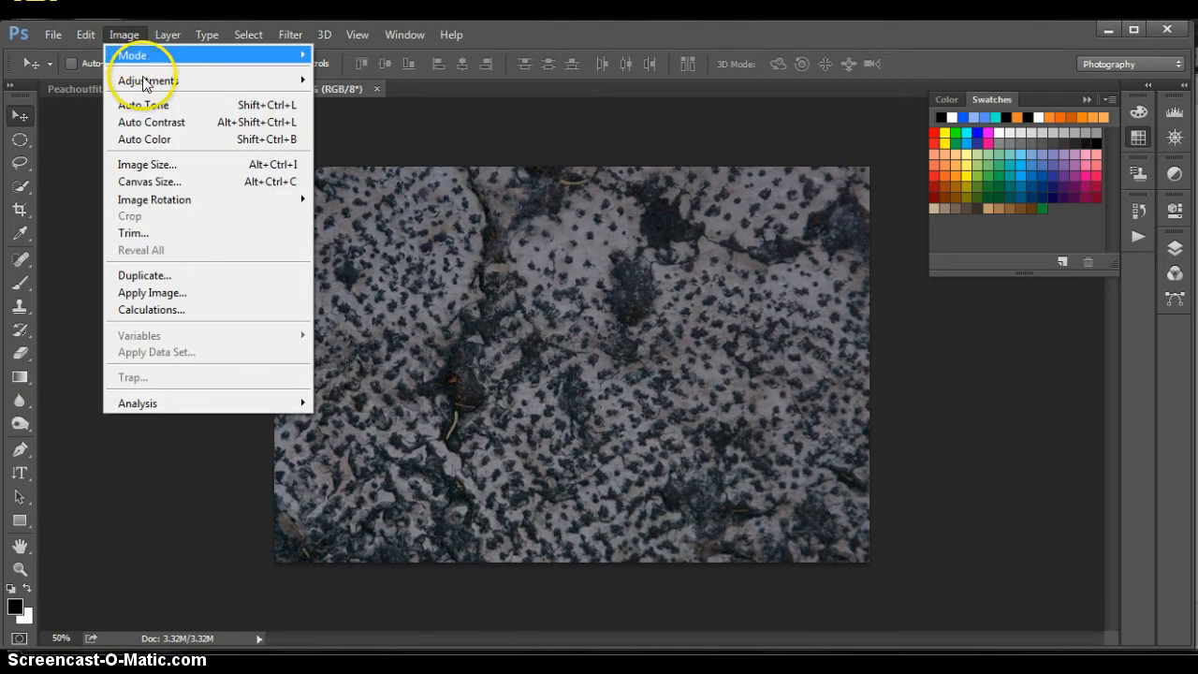
click(169, 166)
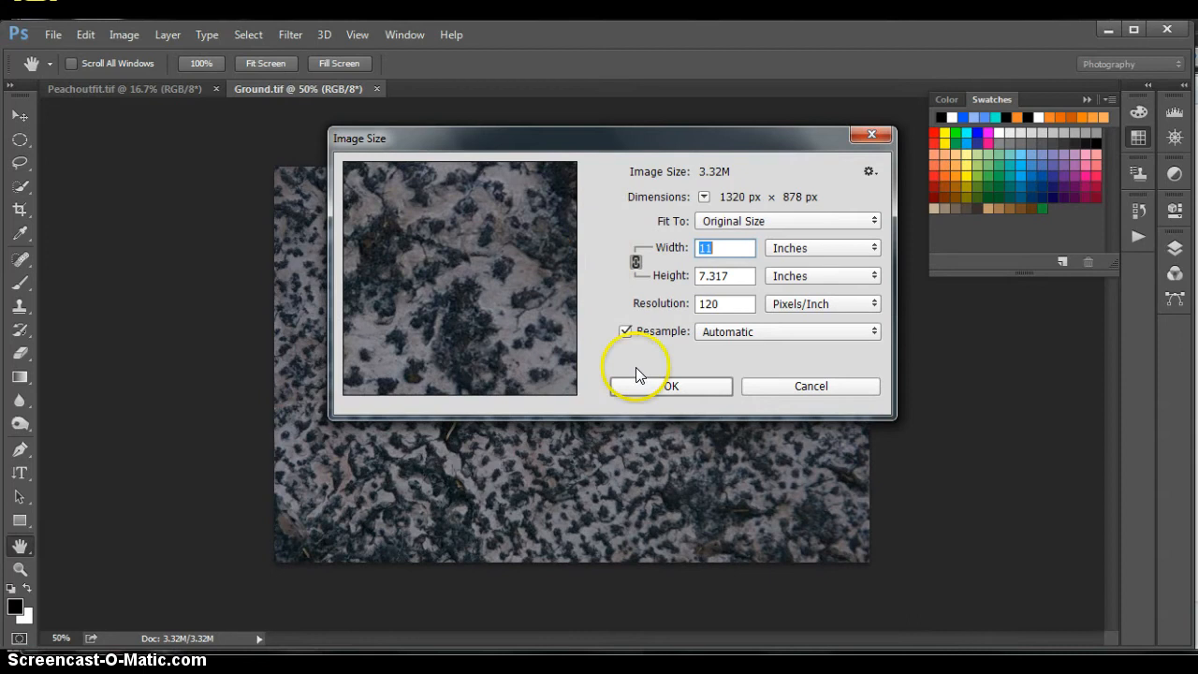
click(698, 384)
key(v)
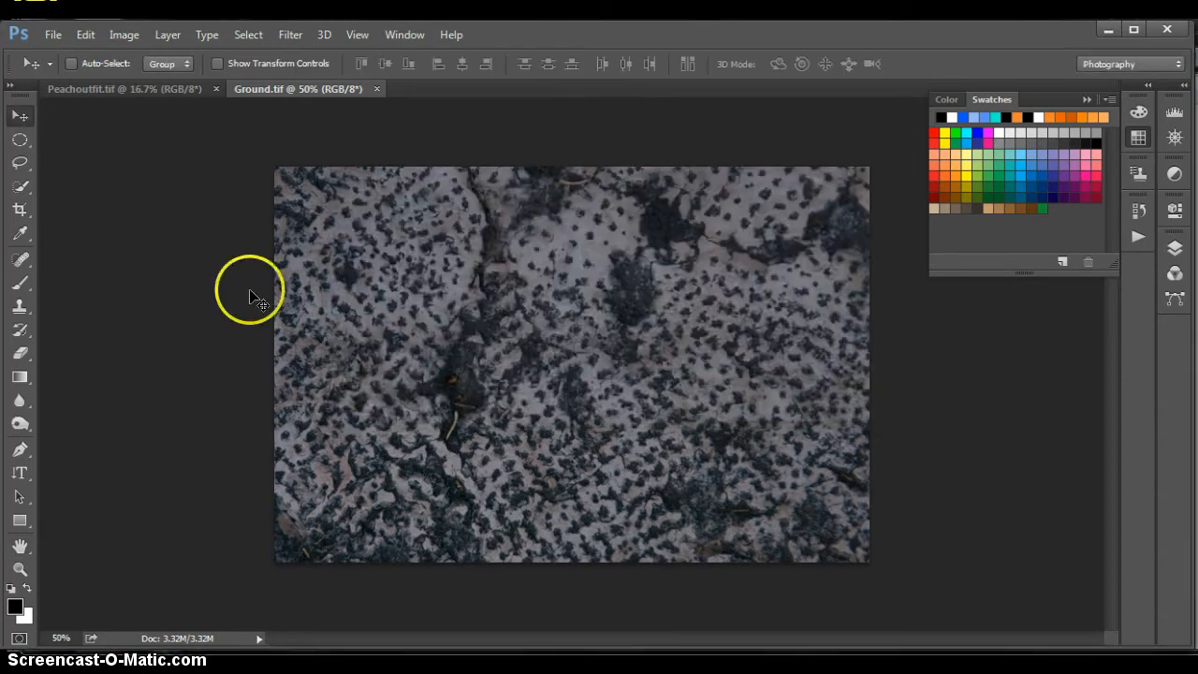
Switch to the Peachoutfit image and examine its file size, dimensions and resolution in Image Size, keeping the existing values.
click(148, 87)
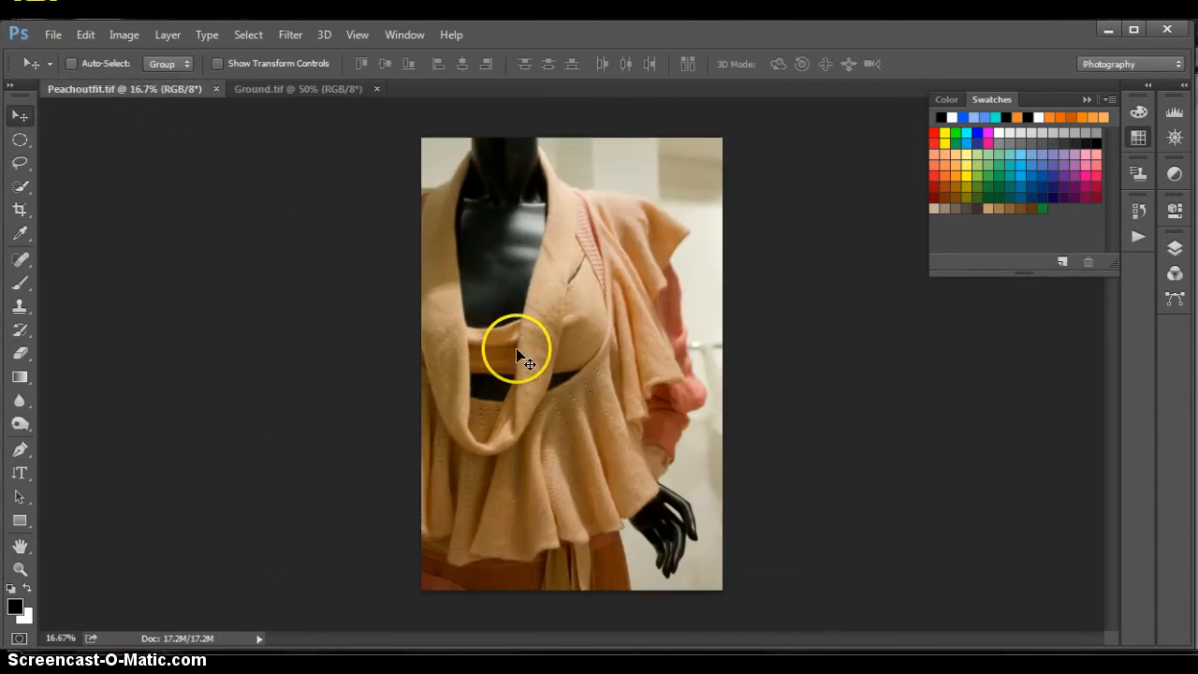
click(123, 34)
click(153, 165)
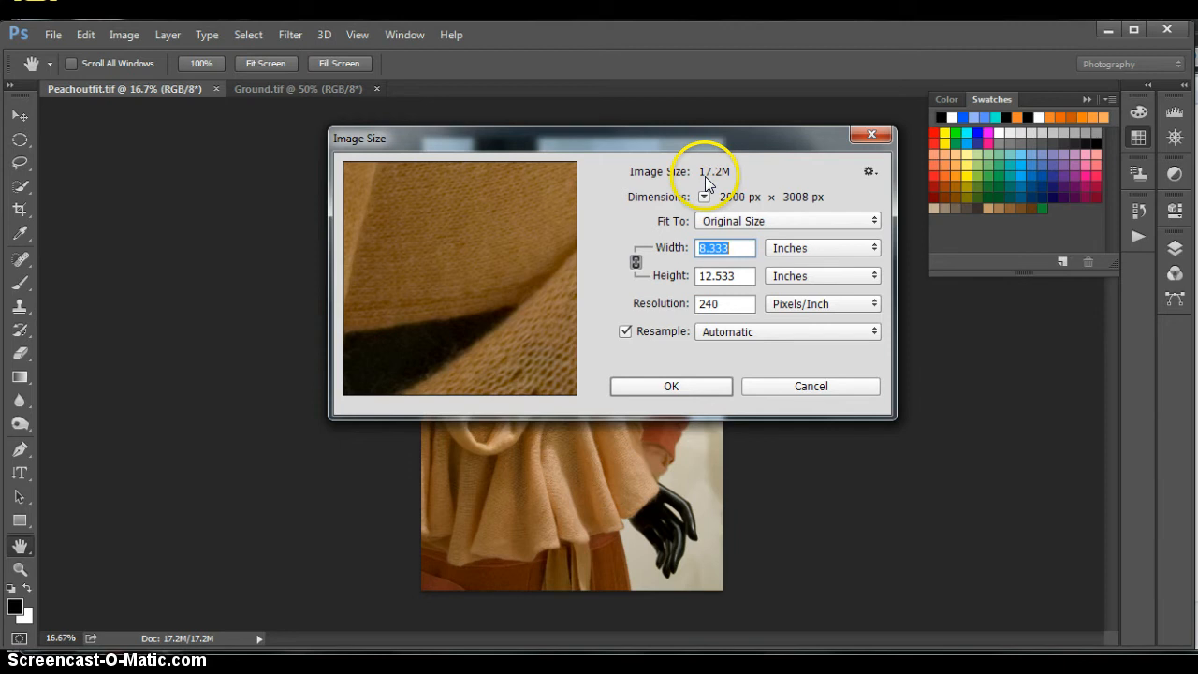
click(686, 388)
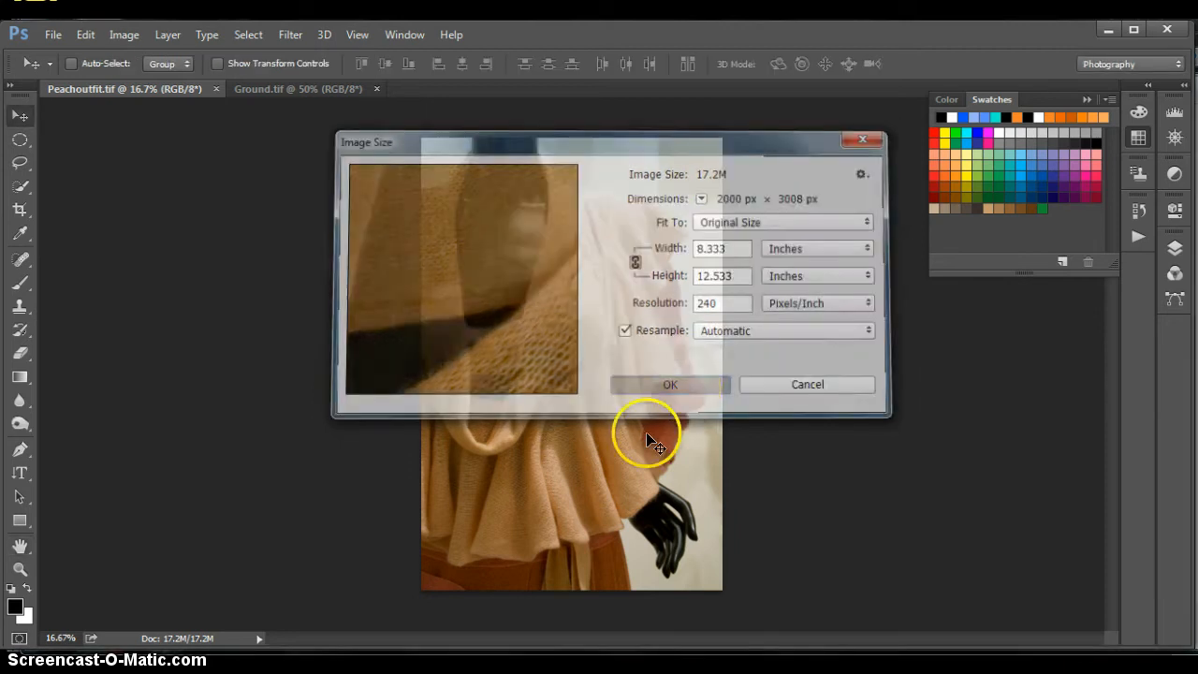
Return to the Ground image and recheck its image size and resolution for comparison with Peachoutfit, leaving the Move tool active.
click(286, 88)
click(120, 36)
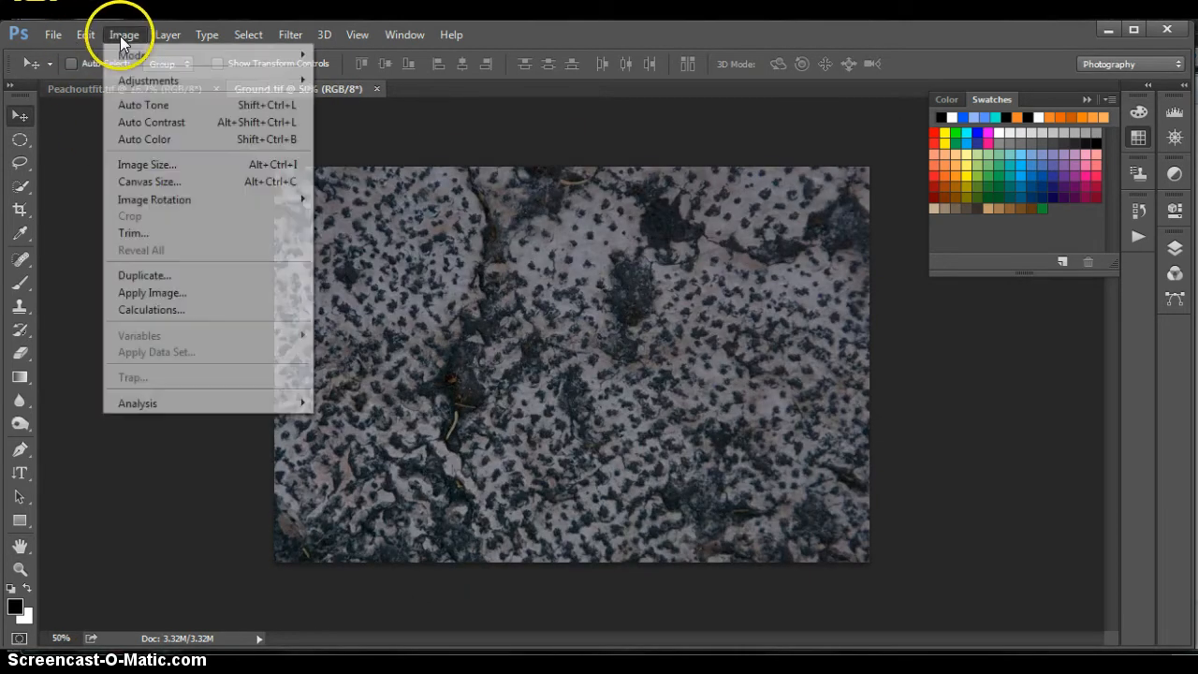
click(131, 164)
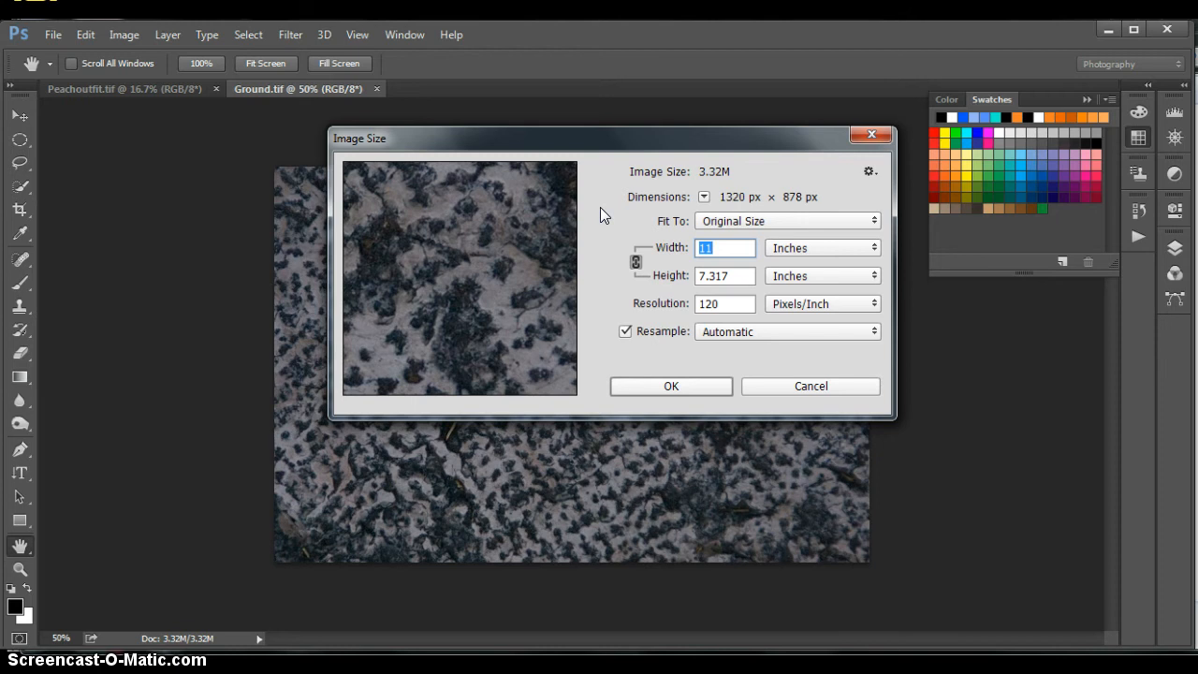
click(667, 385)
key(v)
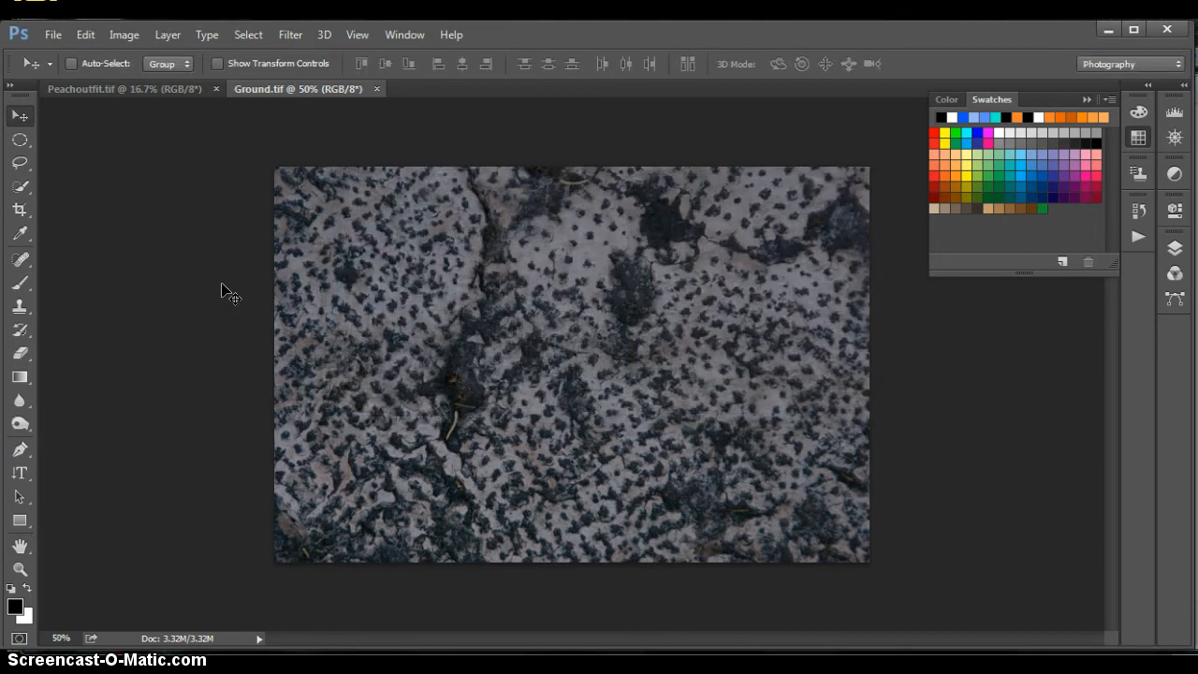